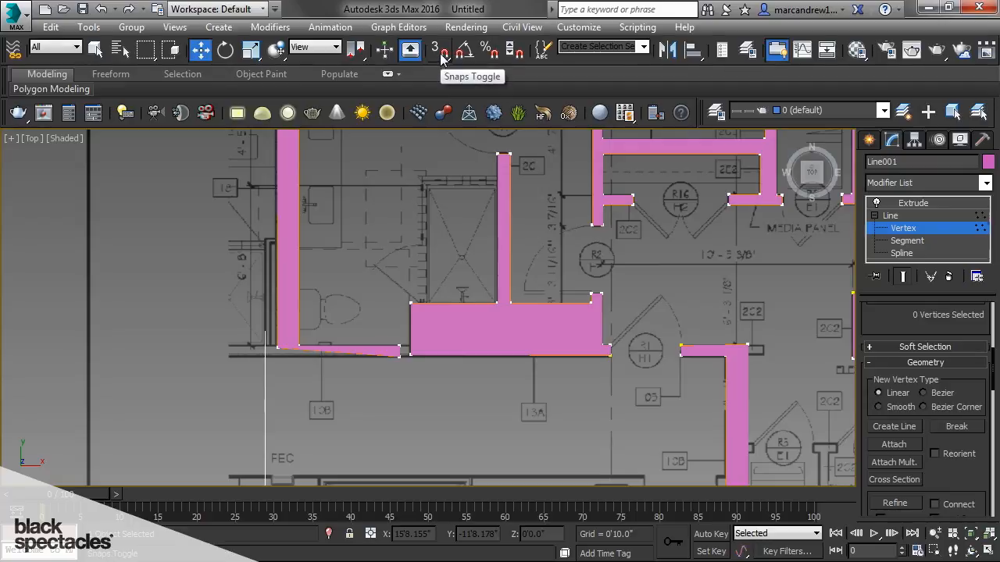
Turn on snapping and lower the long west wall's bottom outside vertex level with the thick wall block's bottom corner
click(442, 53)
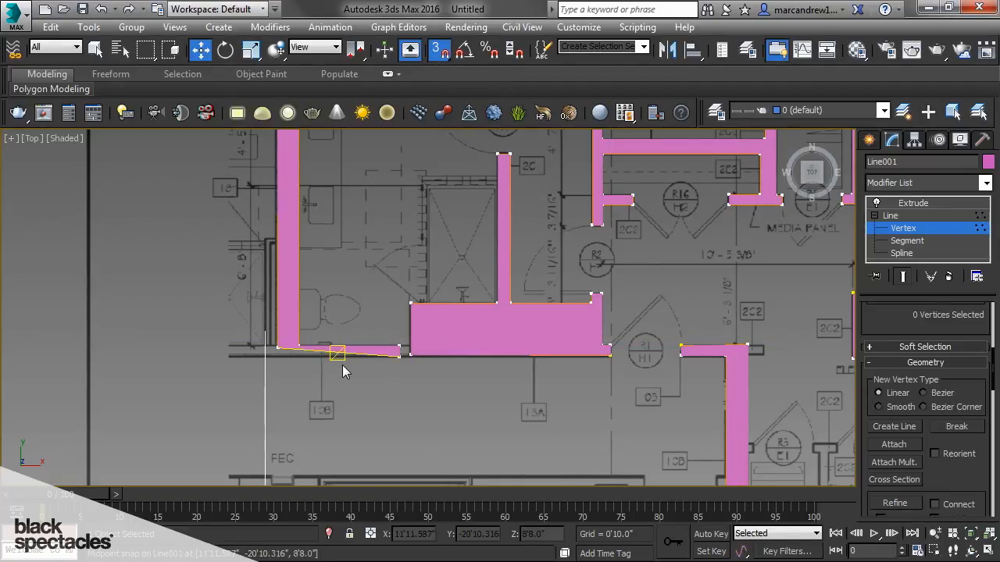
scroll(297, 351, up, 3)
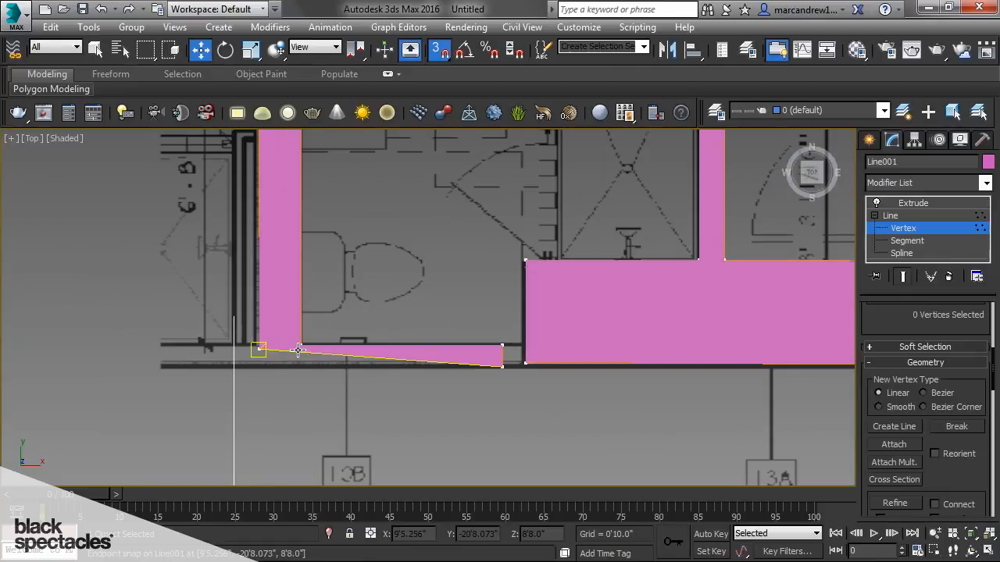
click(259, 349)
drag(259, 307, 527, 375)
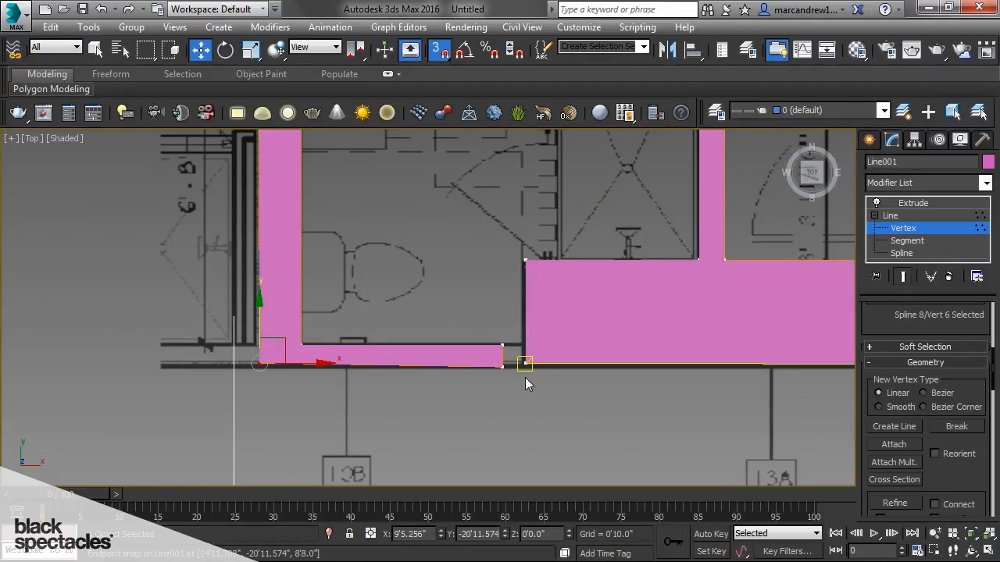
Align the lower end vertex of the thin wall below the toilet with the bottom-left corner of the thick wall block
scroll(525, 377, up, 3)
click(469, 367)
middle_drag(486, 383, 578, 365)
drag(565, 348, 626, 346)
middle_drag(626, 346, 474, 339)
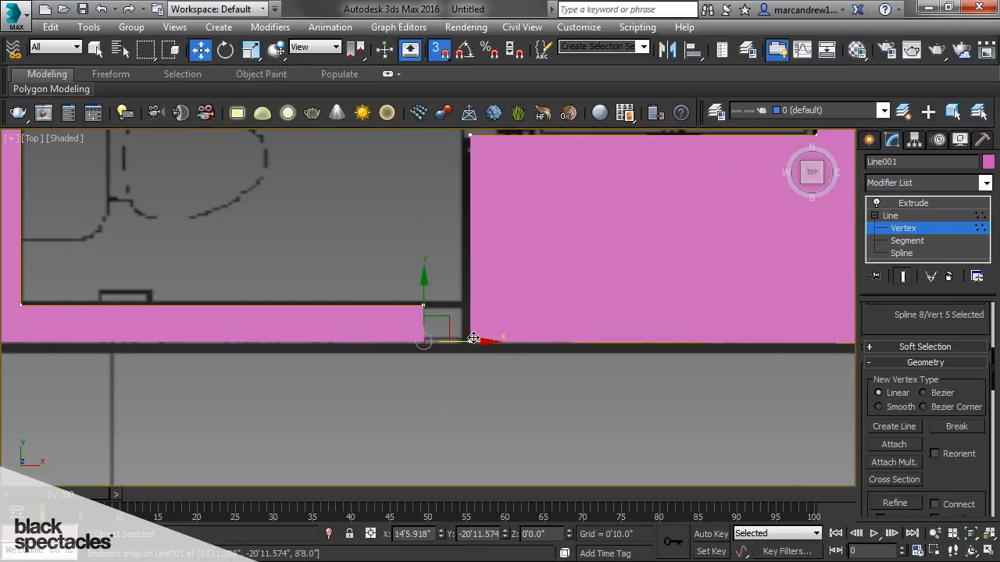
Align the thick wall block's bottom-right vertex with its bottom-left vertex
middle_drag(658, 364, 433, 359)
scroll(433, 359, down, 3)
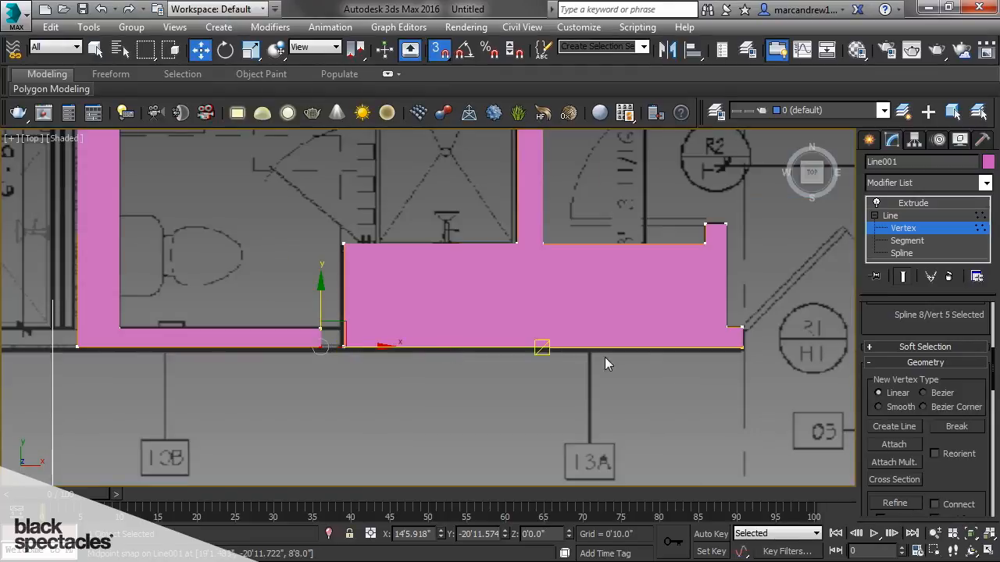
middle_drag(590, 376, 554, 373)
scroll(554, 373, up, 3)
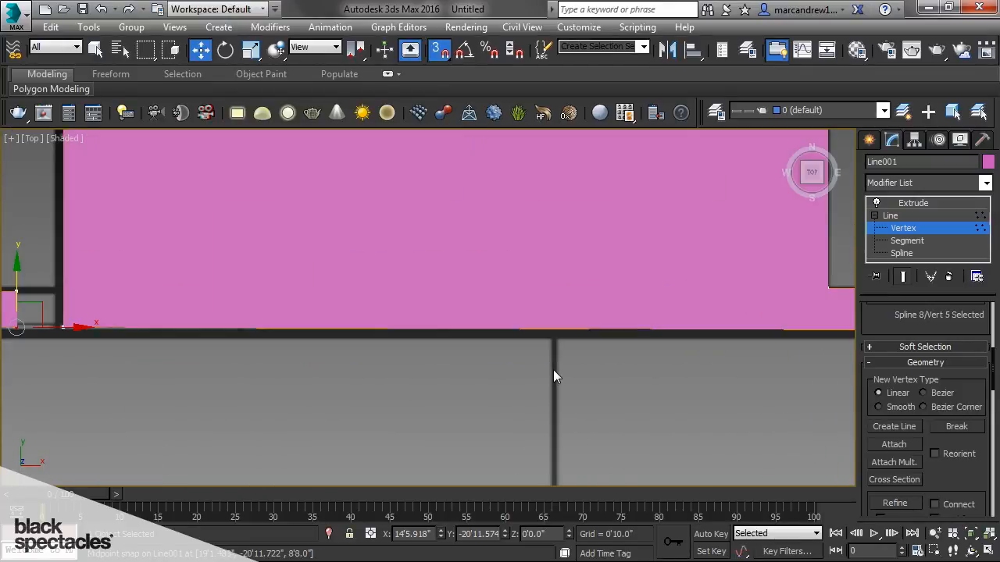
scroll(554, 374, down, 3)
click(710, 350)
drag(709, 321, 315, 346)
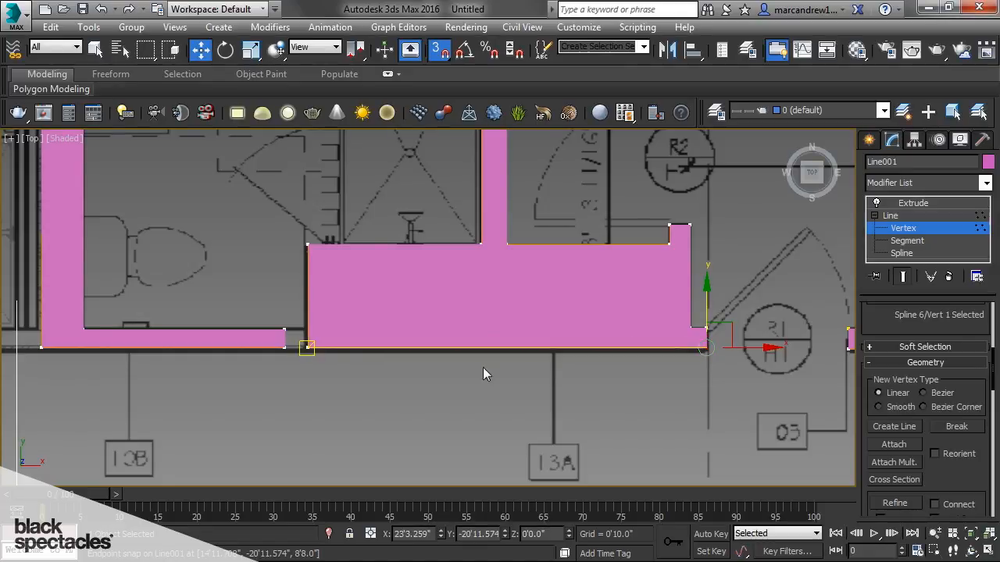
Leave vertex editing, return to the Extrude modifier and deselect the walls
scroll(484, 401, down, 4)
middle_drag(428, 249, 334, 349)
click(906, 217)
click(875, 216)
click(912, 203)
scroll(457, 306, down, 8)
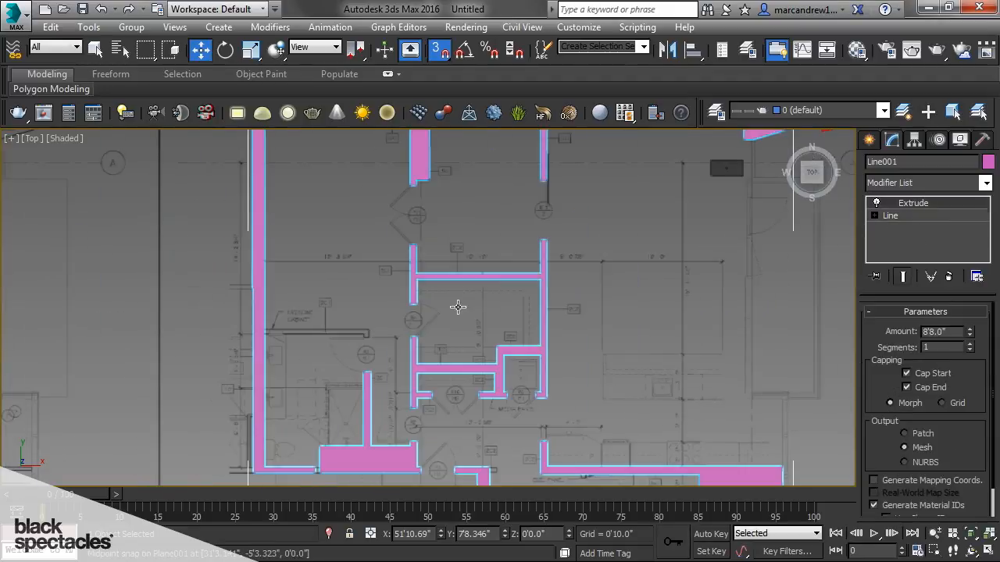
scroll(469, 313, down, 4)
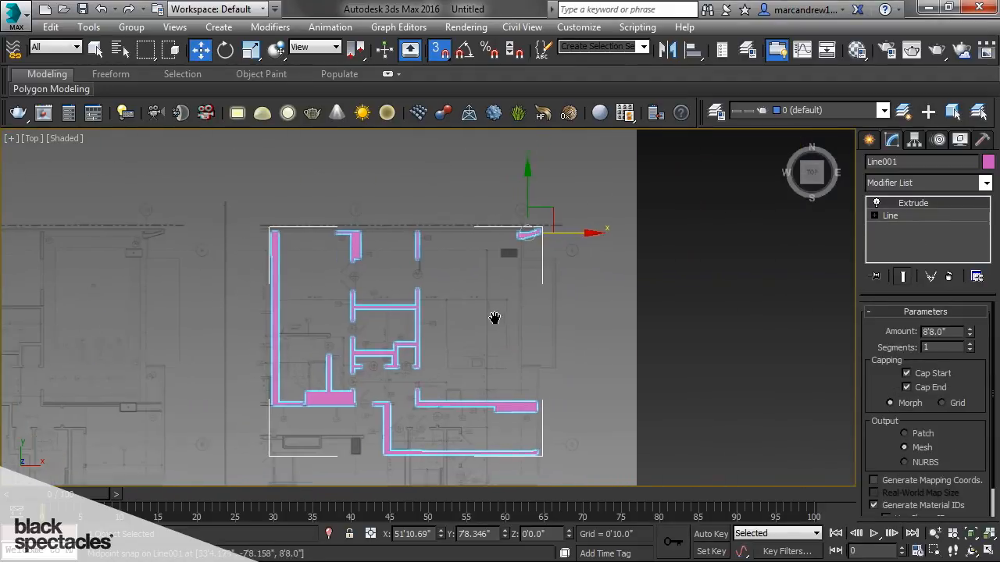
click(739, 339)
Create a layer named FP and add the floor plan image plane to it
middle_drag(654, 276, 667, 369)
middle_drag(700, 282, 714, 263)
scroll(732, 355, down, 3)
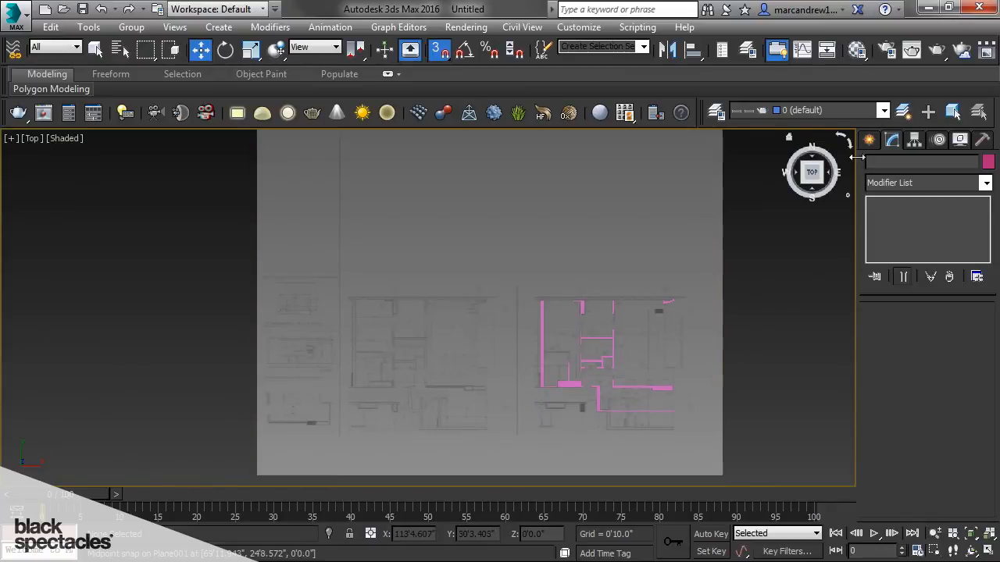
click(904, 113)
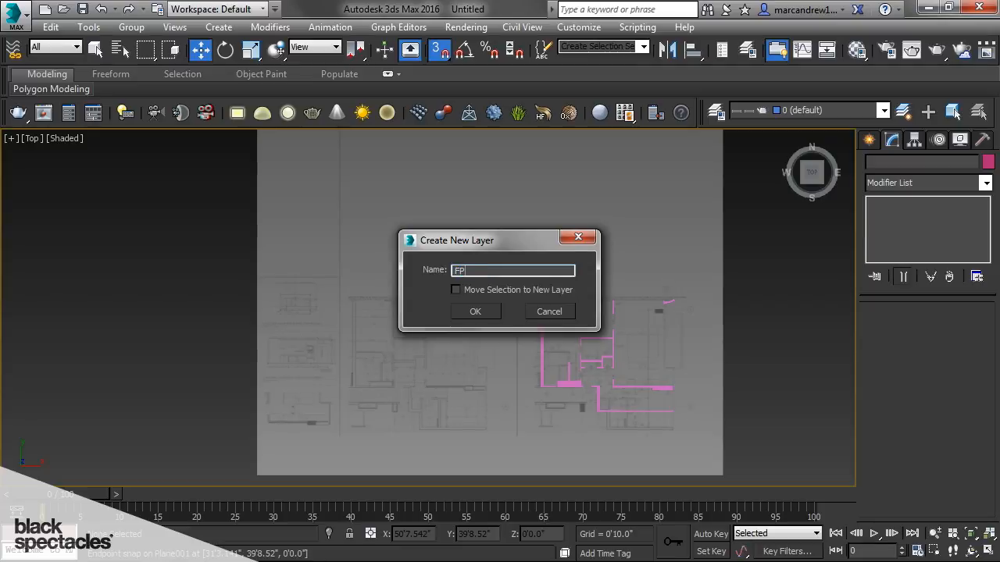
click(488, 314)
click(547, 206)
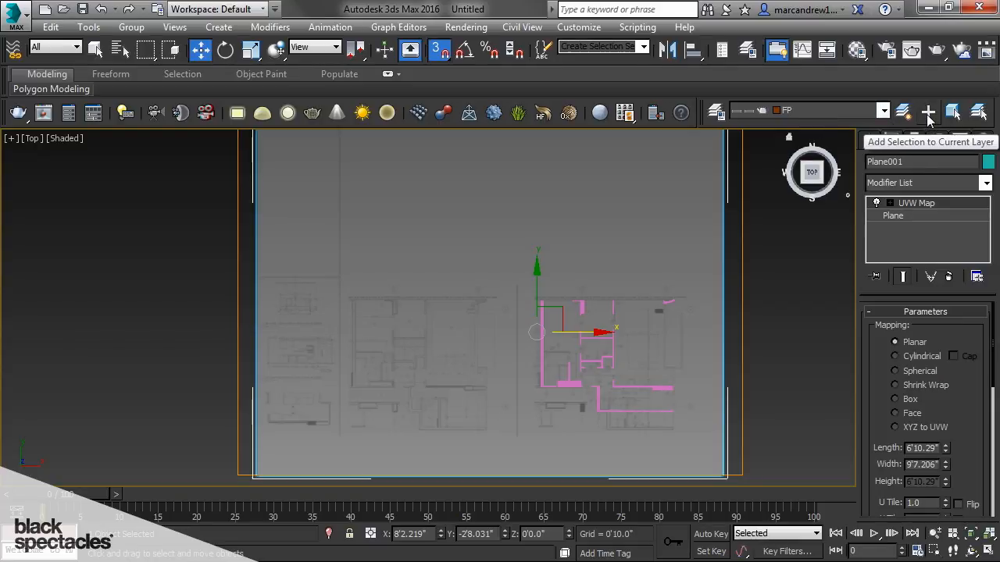
middle_drag(654, 252, 594, 231)
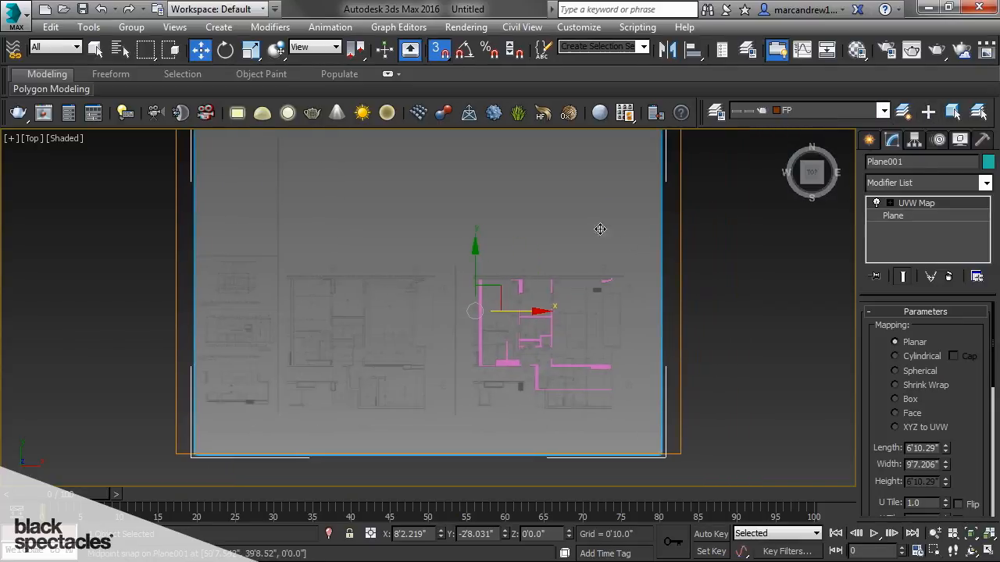
click(928, 114)
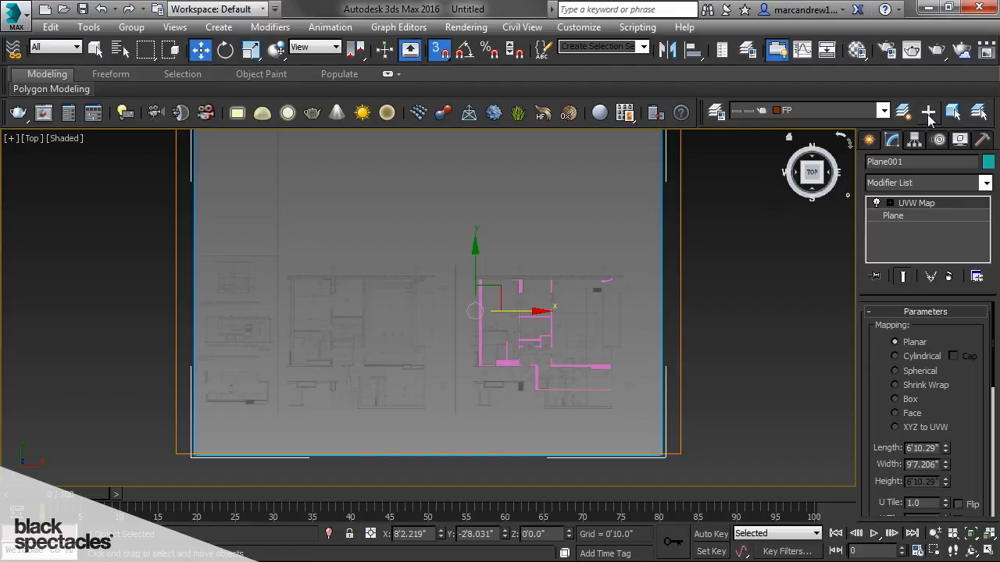
Hide the FP layer and make 0 (default) the current layer
click(884, 112)
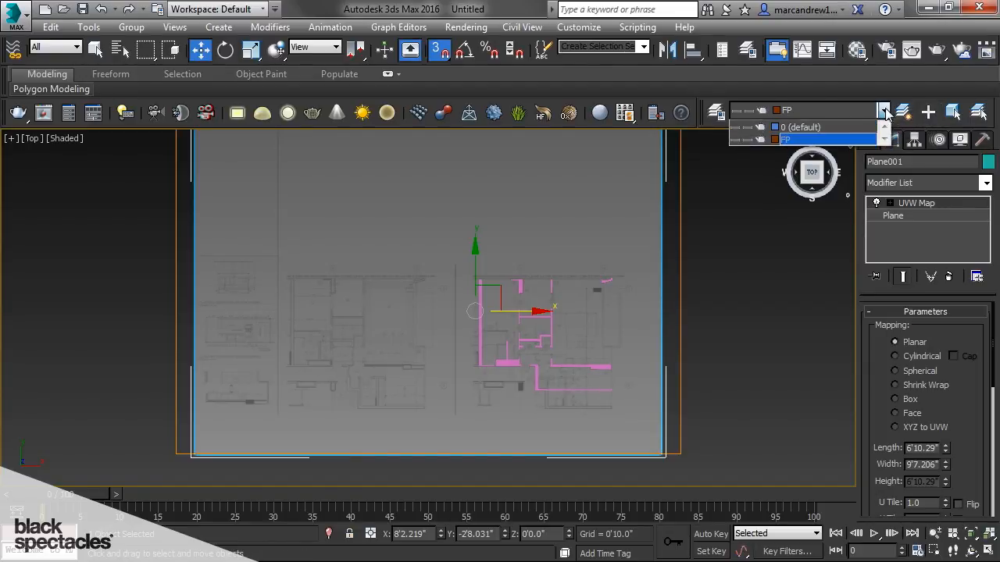
click(735, 139)
click(736, 140)
click(736, 139)
click(736, 139)
click(736, 139)
click(736, 139)
click(736, 139)
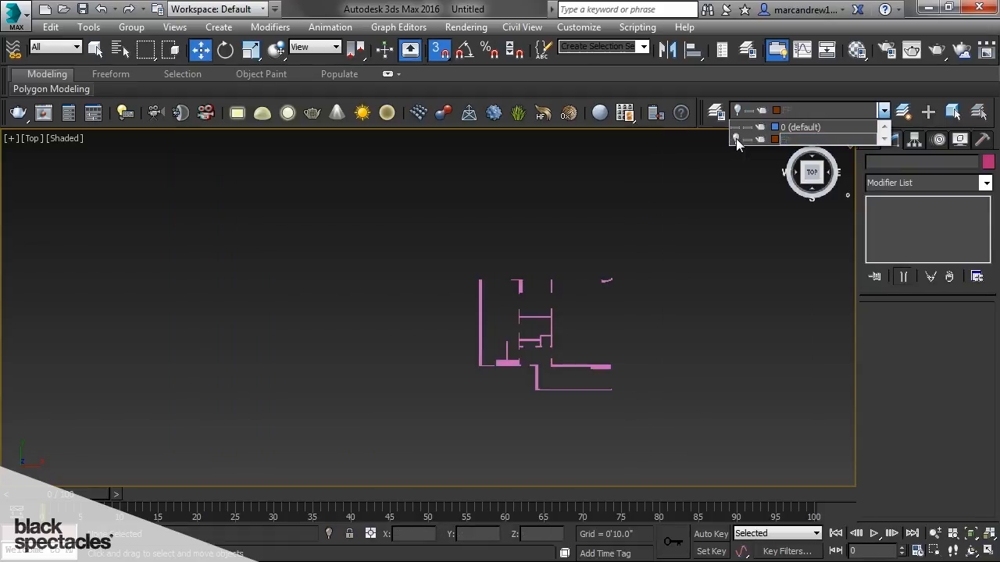
click(801, 127)
Select the wall object, enter Vertex editing on its Line and turn off the end result display
middle_drag(574, 332, 564, 312)
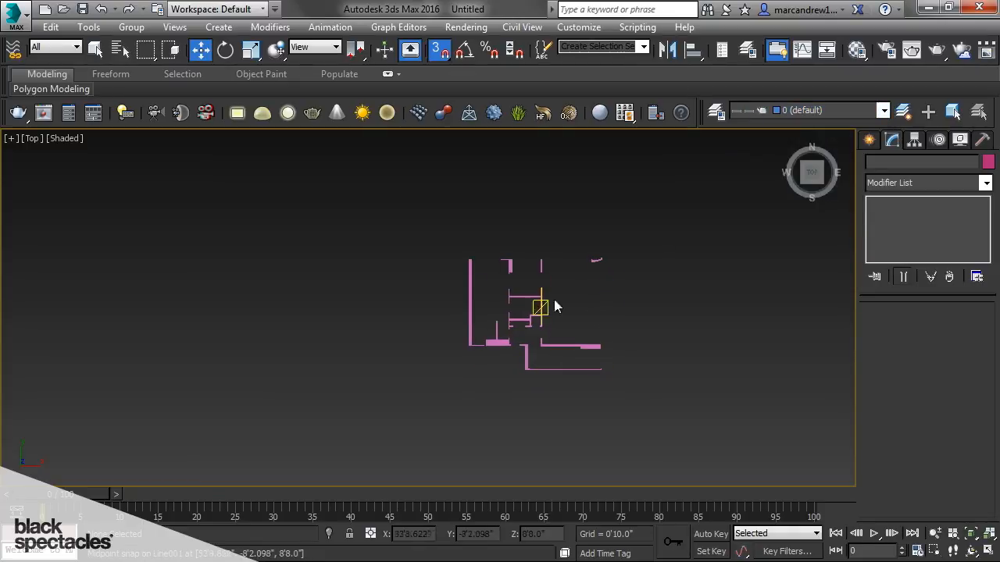
scroll(565, 312, up, 10)
middle_drag(453, 232, 431, 274)
scroll(476, 251, up, 3)
middle_drag(531, 274, 528, 304)
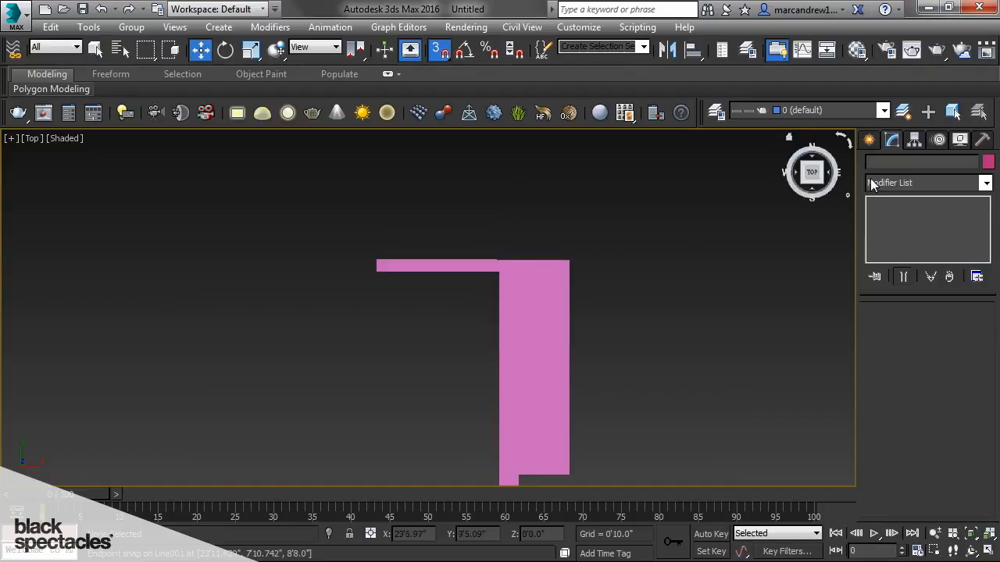
click(548, 294)
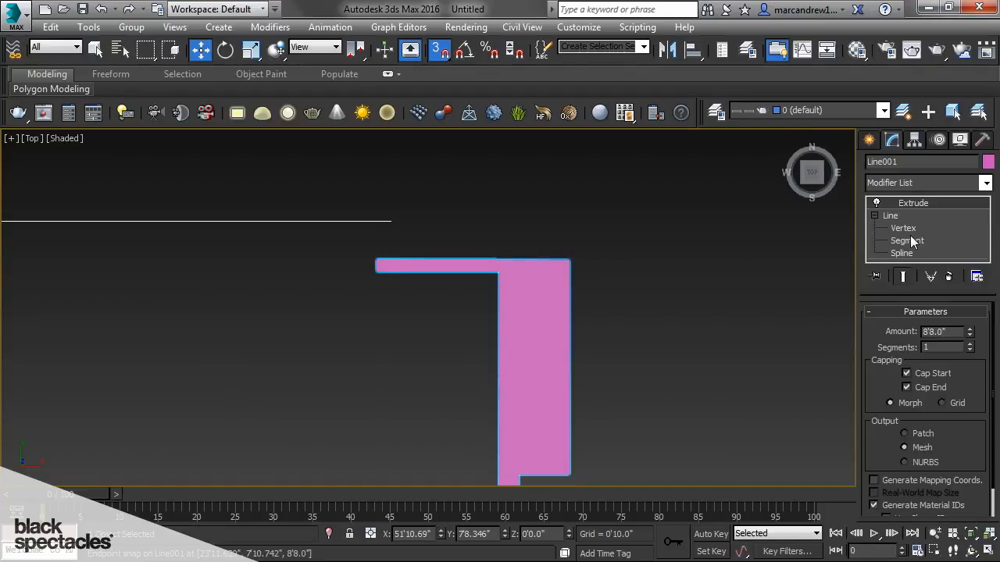
click(903, 228)
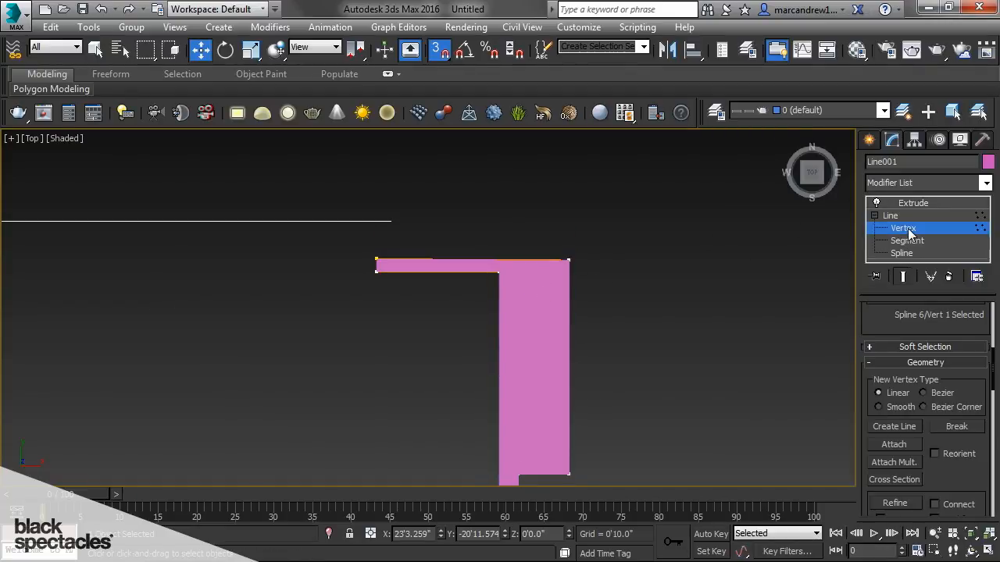
click(903, 277)
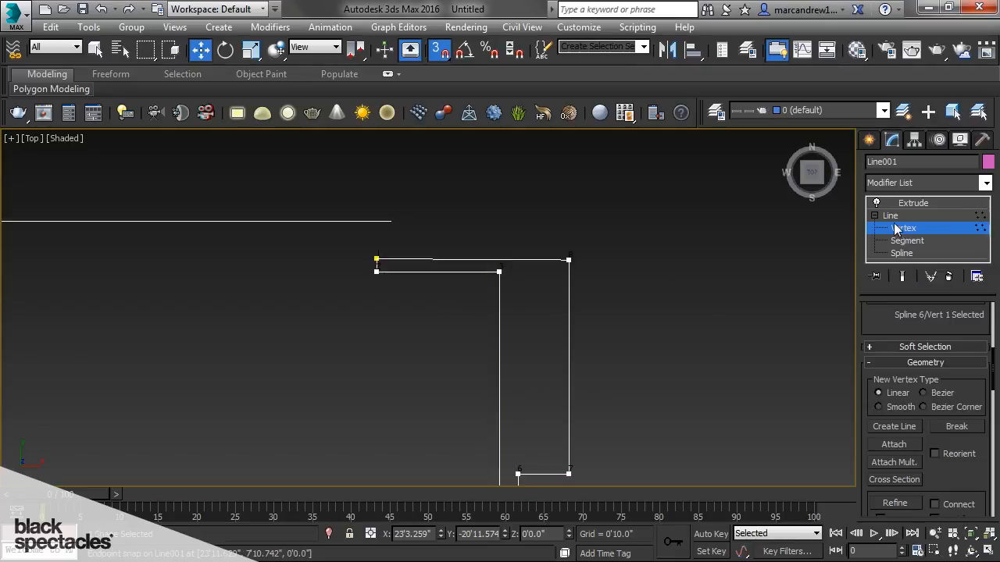
Align the top-right vertex of the upper L-shaped wall with its top-left vertex
scroll(457, 289, up, 3)
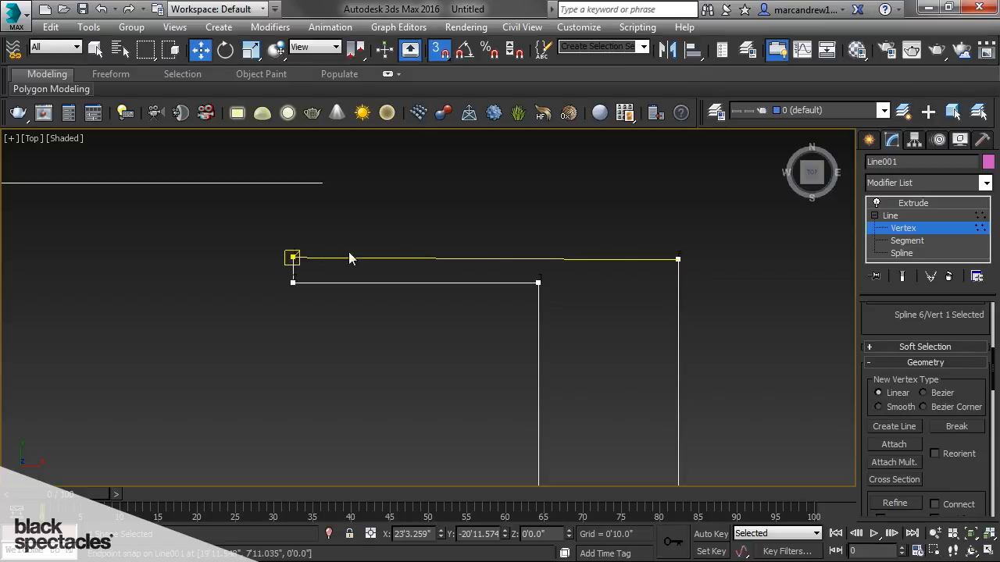
click(676, 260)
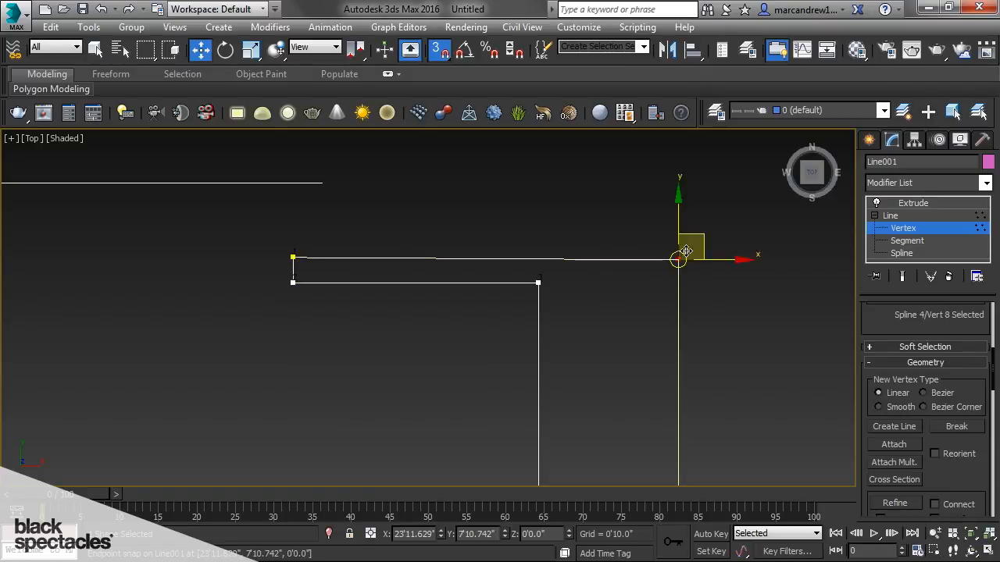
drag(677, 222, 294, 258)
Align the long west wall's bottom outside vertex with its top outside vertex so the outer edge runs vertical
middle_drag(475, 384, 468, 291)
scroll(469, 292, down, 2)
middle_drag(536, 438, 569, 272)
middle_drag(572, 382, 481, 283)
scroll(481, 284, down, 2)
middle_drag(527, 386, 511, 294)
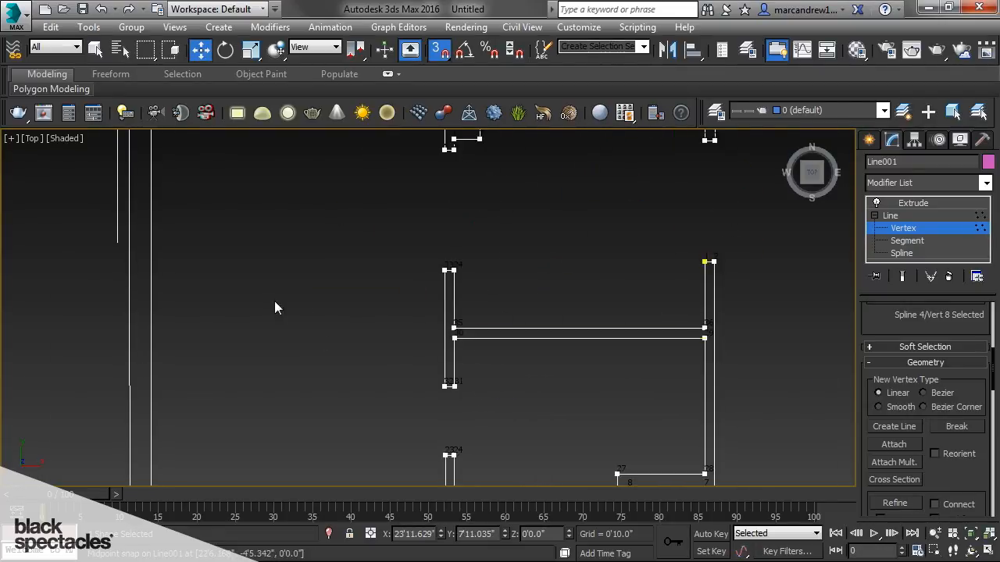
middle_drag(269, 297, 365, 384)
middle_drag(298, 264, 419, 320)
scroll(419, 321, down, 1)
middle_drag(412, 376, 434, 202)
middle_drag(433, 354, 438, 230)
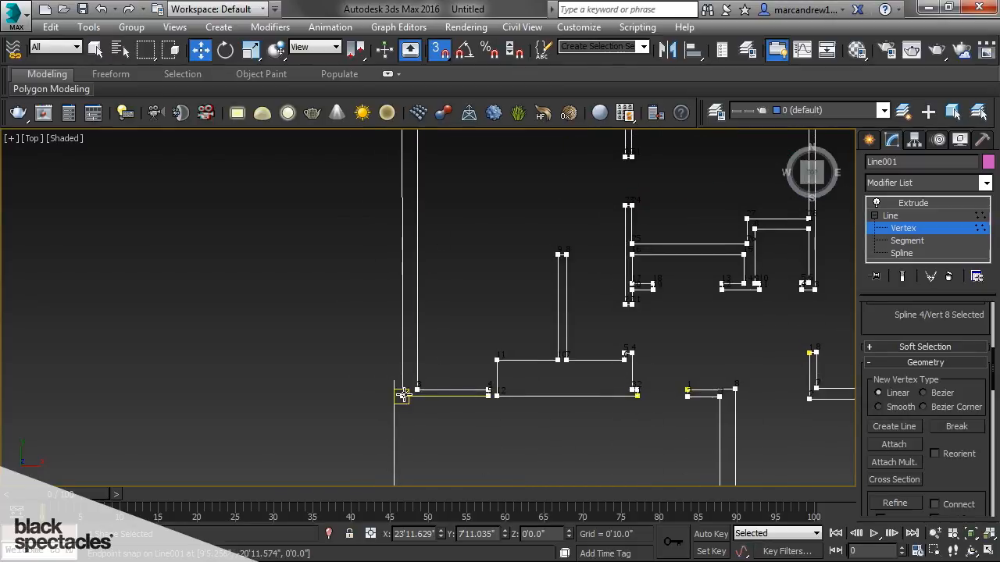
middle_drag(452, 320, 483, 427)
scroll(469, 375, down, 1)
scroll(483, 427, down, 1)
drag(479, 458, 449, 225)
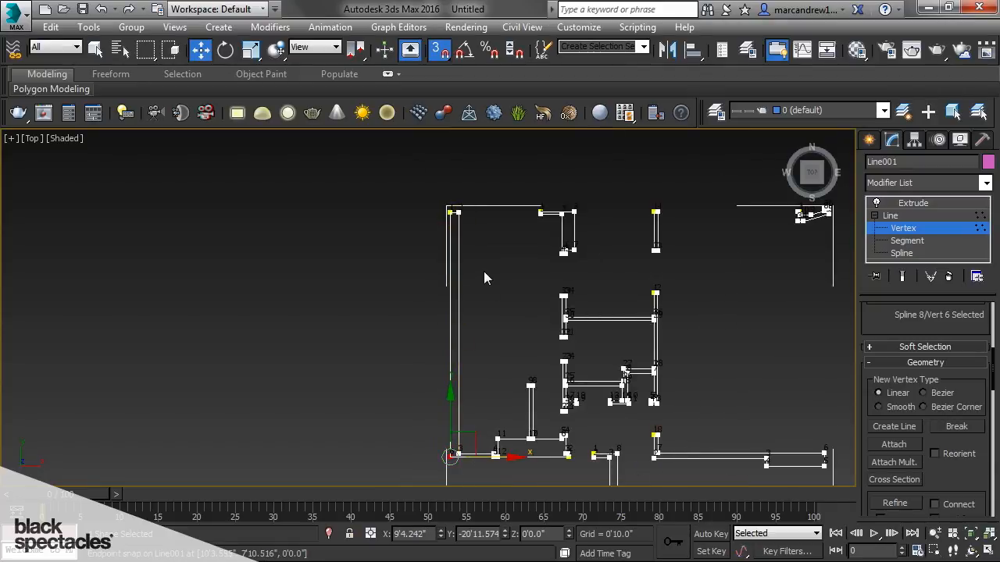
Align the top-left vertex of the entry wall beside the door opening with its top-right vertex
scroll(514, 297, up, 1)
middle_drag(510, 395, 458, 329)
scroll(457, 328, up, 1)
middle_drag(458, 393, 414, 251)
scroll(462, 370, up, 1)
middle_drag(543, 386, 384, 330)
scroll(424, 281, up, 3)
click(342, 323)
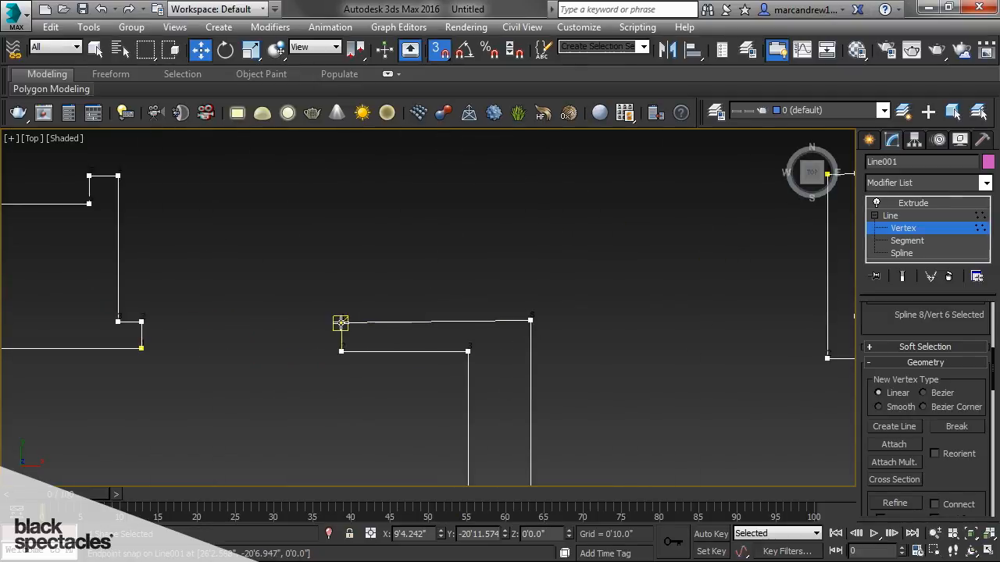
drag(342, 301, 529, 317)
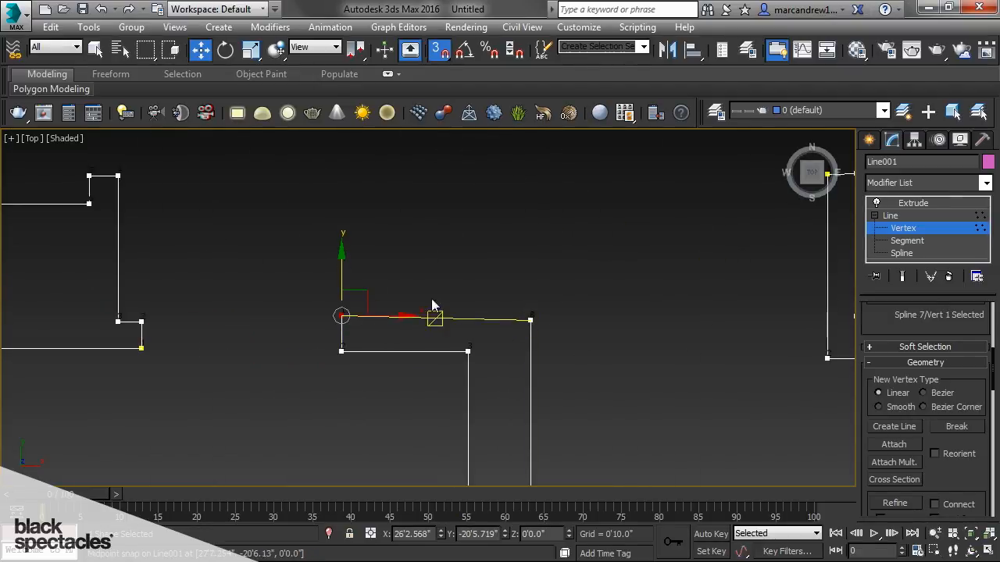
drag(343, 292, 532, 321)
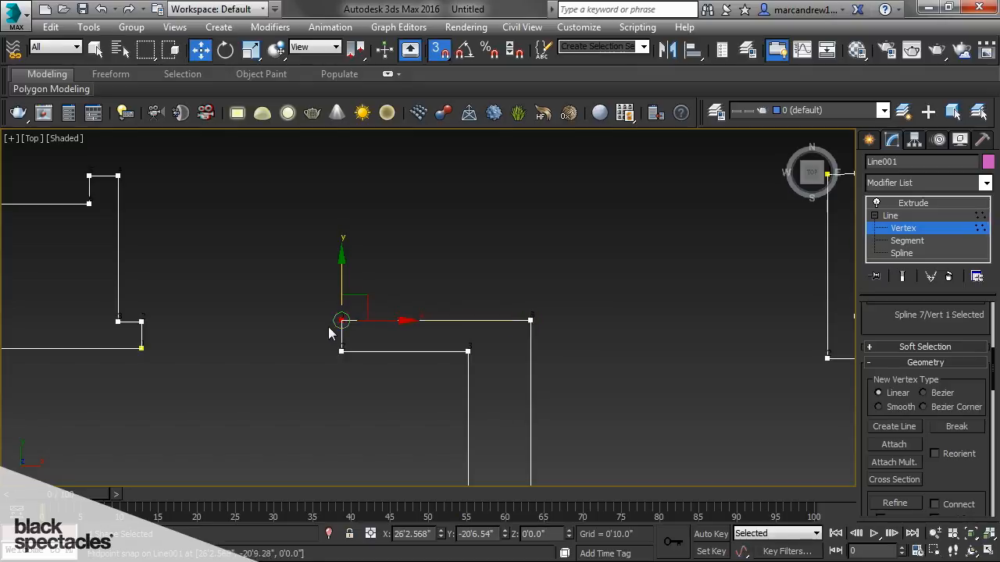
Align the upper and lower vertices of the entry wall's short leg with the thick wall block's end across the door opening
middle_drag(341, 324, 478, 315)
middle_drag(322, 317, 450, 332)
scroll(479, 314, down, 1)
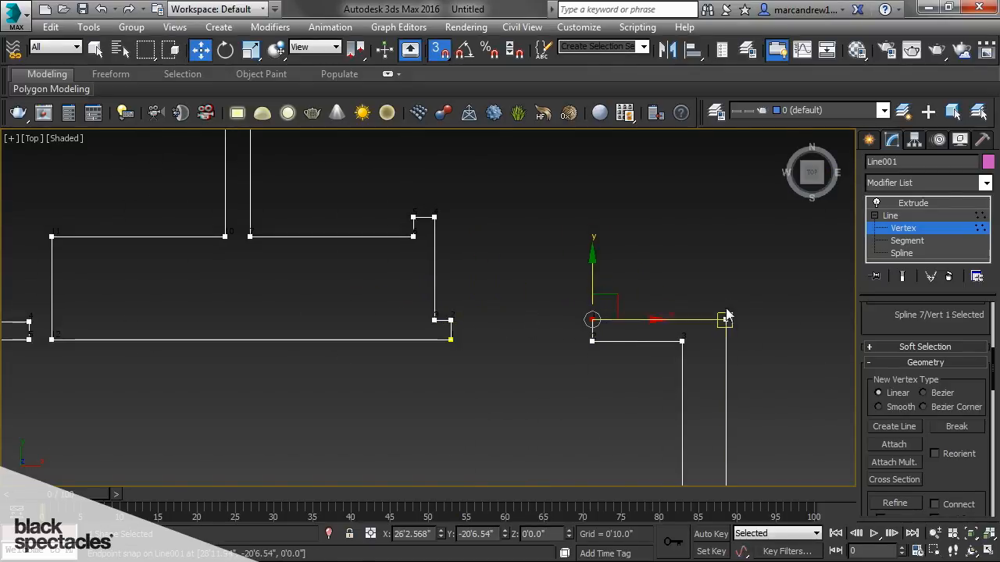
drag(572, 327, 452, 320)
middle_drag(526, 327, 506, 331)
scroll(439, 334, up, 2)
middle_drag(433, 331, 354, 317)
drag(694, 364, 349, 333)
middle_drag(600, 353, 521, 339)
Align the upper and lower edges of the left closet wall stub with the stub across the closet opening
scroll(521, 339, down, 3)
scroll(523, 339, down, 2)
scroll(501, 239, up, 3)
middle_drag(498, 233, 439, 288)
scroll(617, 273, up, 1)
middle_drag(617, 275, 624, 300)
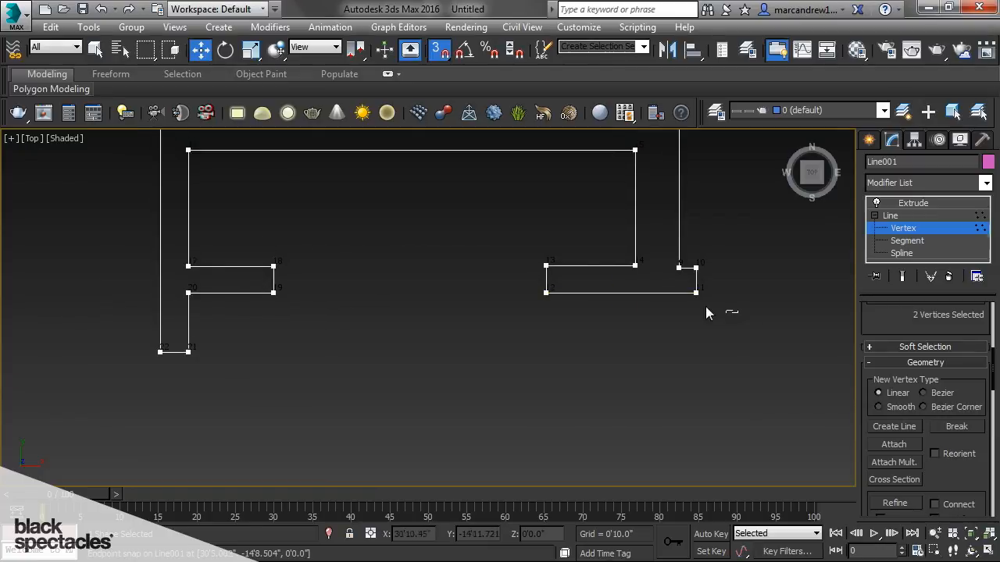
drag(179, 293, 182, 289)
click(188, 293)
drag(189, 267, 547, 298)
drag(168, 269, 548, 268)
Align the upper and lower vertices of the right closet's far wall stub with the neighbouring stub
scroll(478, 347, down, 3)
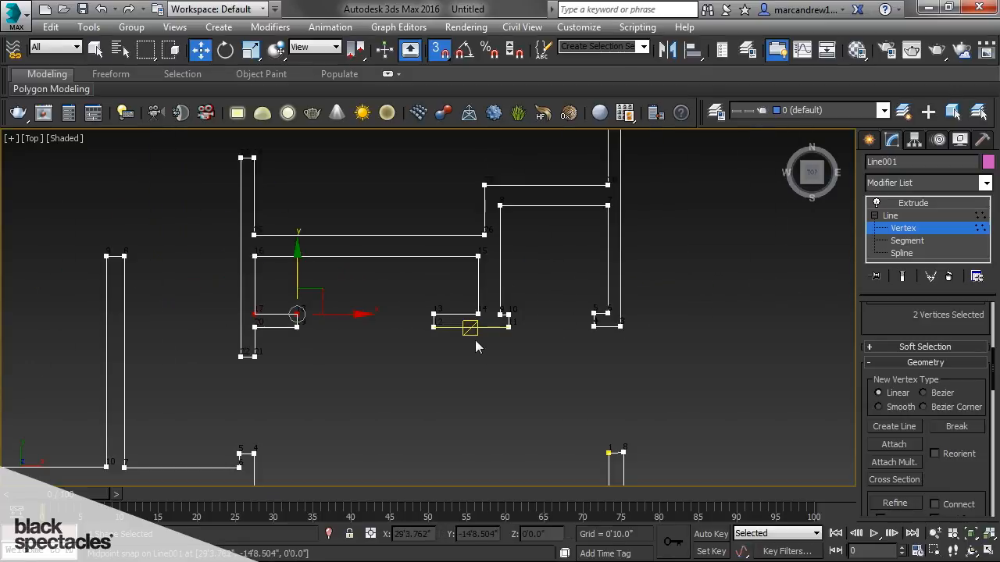
middle_drag(587, 332, 547, 320)
scroll(539, 313, up, 6)
drag(539, 313, 669, 260)
drag(598, 271, 257, 277)
drag(544, 331, 545, 328)
drag(706, 323, 255, 324)
middle_drag(653, 414, 581, 350)
Level the top-left vertex of the lower-right wall's upper end with its adjacent top-right vertex
scroll(577, 354, down, 6)
middle_drag(650, 402, 448, 232)
scroll(426, 242, up, 5)
click(313, 274)
drag(349, 264, 343, 272)
Convert the curved upper vertex at the far right end of the long lower wall to a Corner vertex
scroll(630, 402, down, 1)
middle_drag(630, 403, 395, 311)
scroll(395, 311, down, 2)
middle_drag(642, 381, 436, 289)
middle_drag(490, 358, 499, 346)
scroll(566, 403, up, 4)
scroll(617, 379, up, 2)
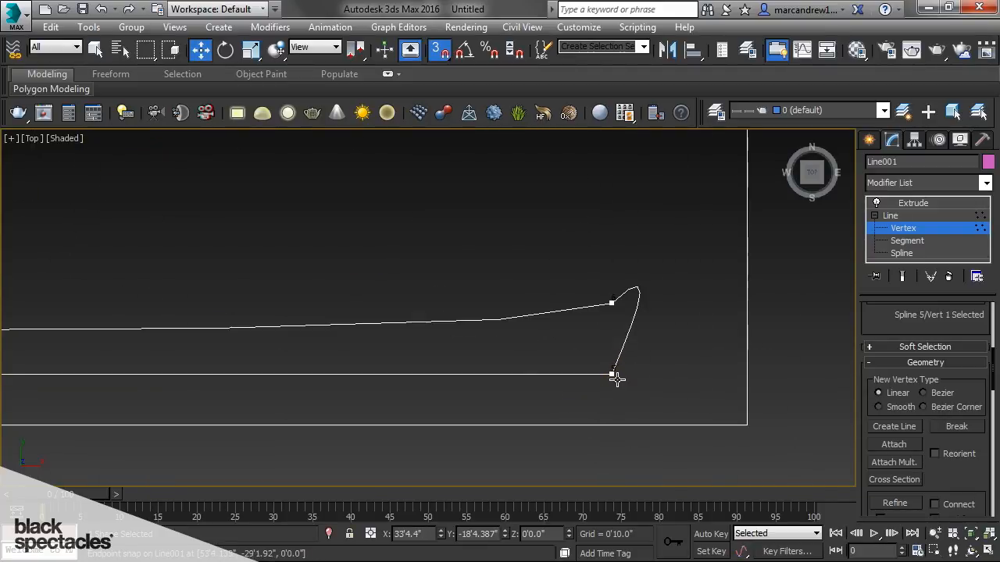
middle_drag(617, 378, 671, 371)
middle_drag(401, 321, 553, 322)
scroll(553, 322, down, 2)
scroll(661, 330, up, 1)
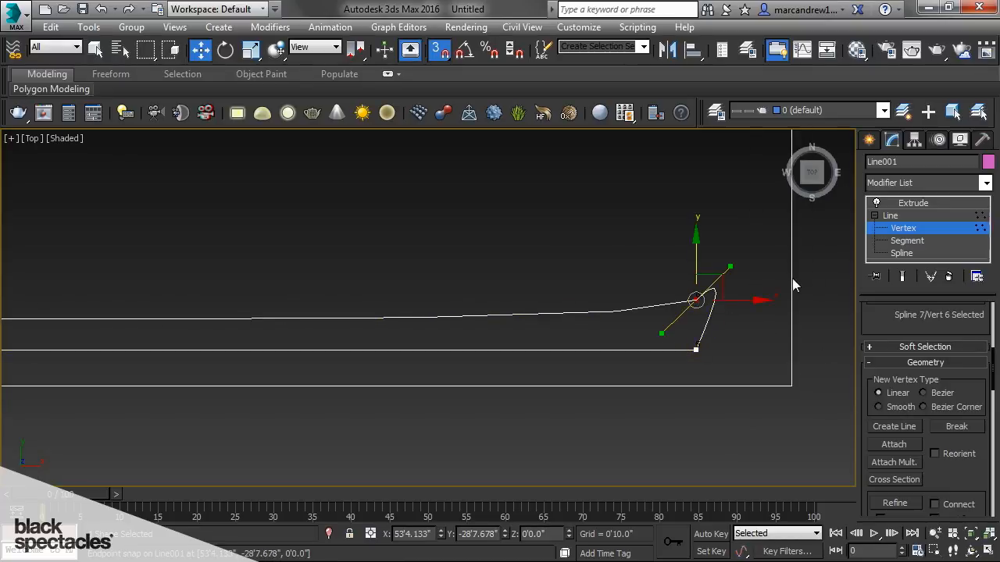
drag(731, 263, 695, 297)
right_click(694, 297)
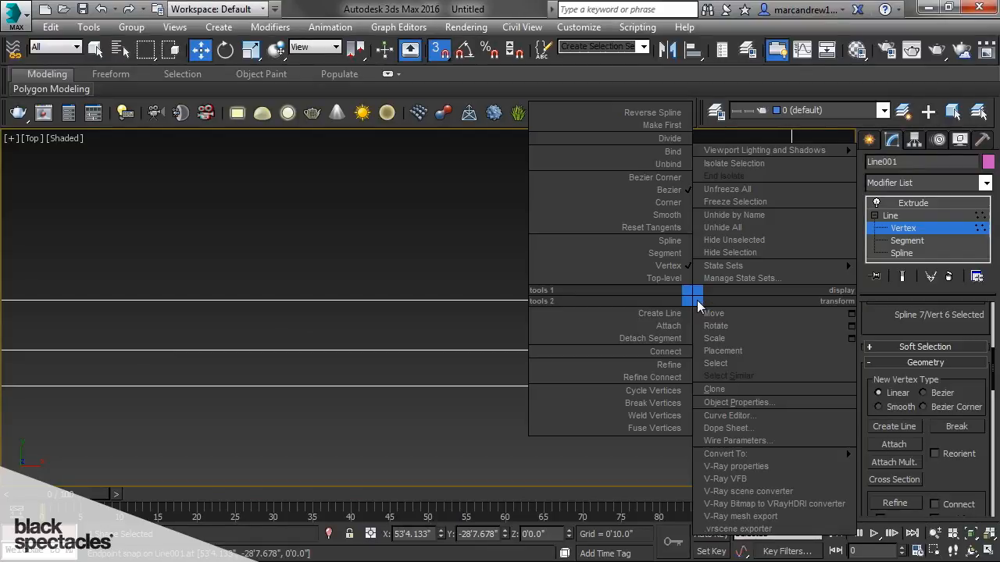
click(668, 202)
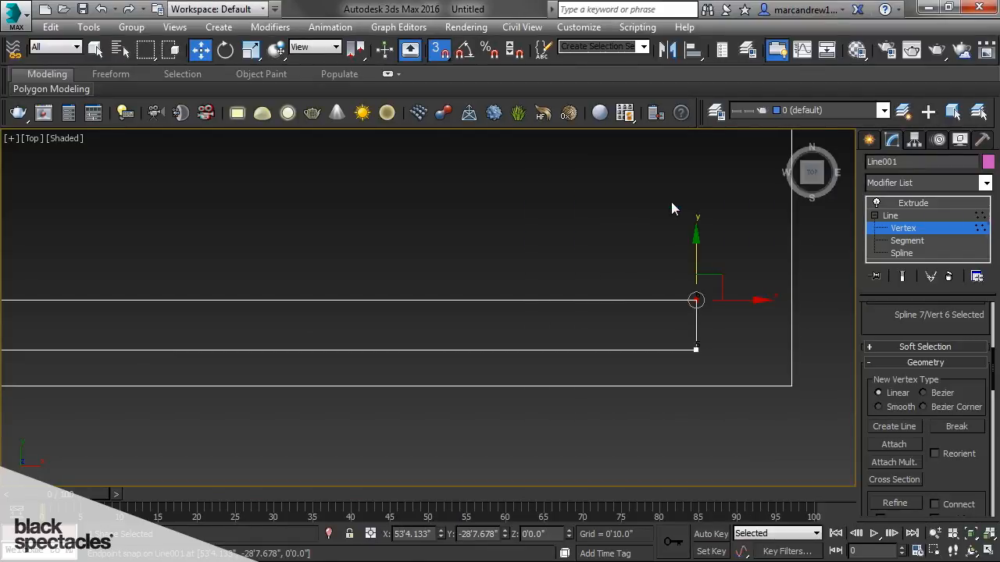
drag(718, 276, 692, 303)
Align the two left vertices of the upper wall stub with the left edge of the wall directly below it across the opening
scroll(564, 299, down, 3)
middle_drag(415, 291, 624, 282)
scroll(623, 289, down, 5)
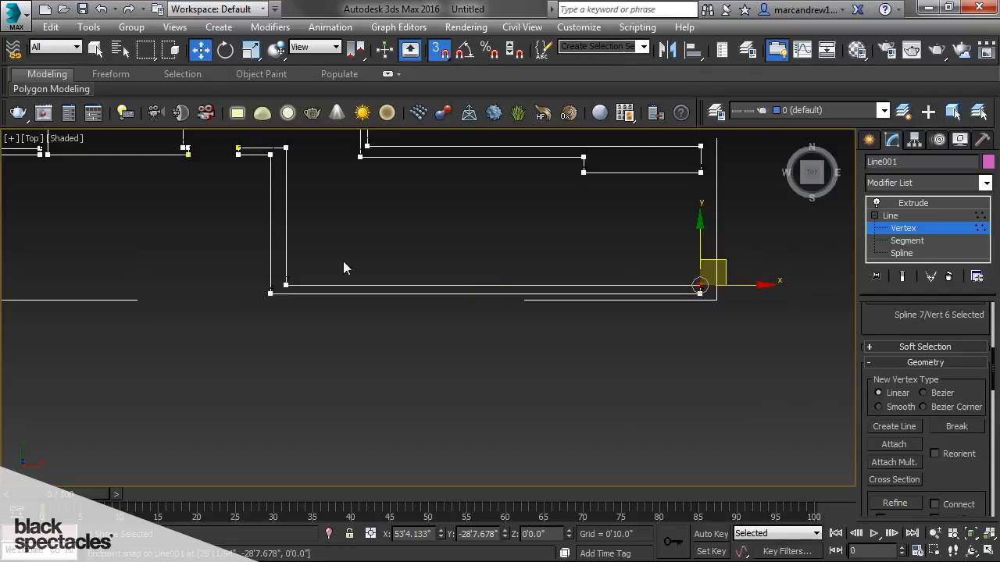
middle_drag(332, 191, 346, 333)
scroll(373, 267, up, 3)
middle_drag(500, 250, 482, 376)
scroll(484, 373, down, 2)
middle_drag(515, 227, 458, 391)
middle_drag(444, 219, 537, 405)
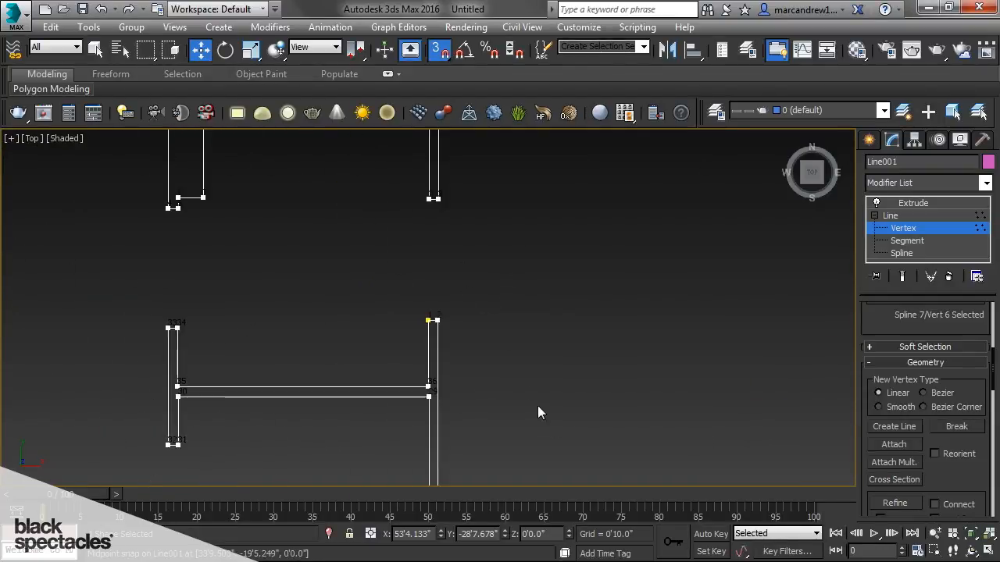
mouse_move(444, 267)
middle_down()
mouse_move(477, 270)
mouse_move(462, 349)
mouse_move(462, 310)
middle_up()
scroll(450, 294, up, 3)
scroll(450, 293, down, 3)
drag(421, 279, 425, 394)
drag(416, 289, 417, 389)
middle_drag(385, 296, 464, 276)
middle_drag(305, 285, 394, 343)
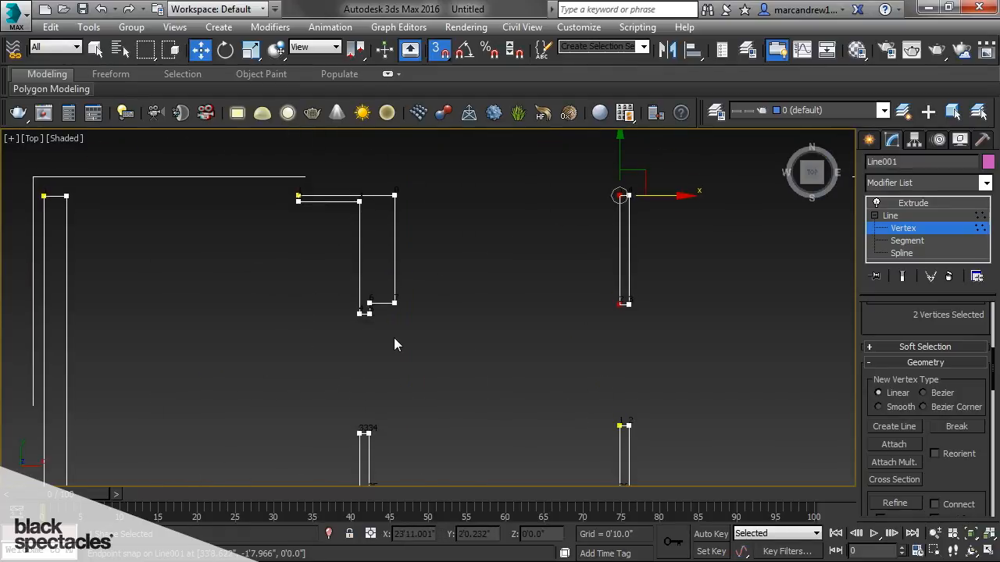
Align the upper room's two far-left wall vertices with the left edge of the wall section below, across the door opening
scroll(388, 316, up, 5)
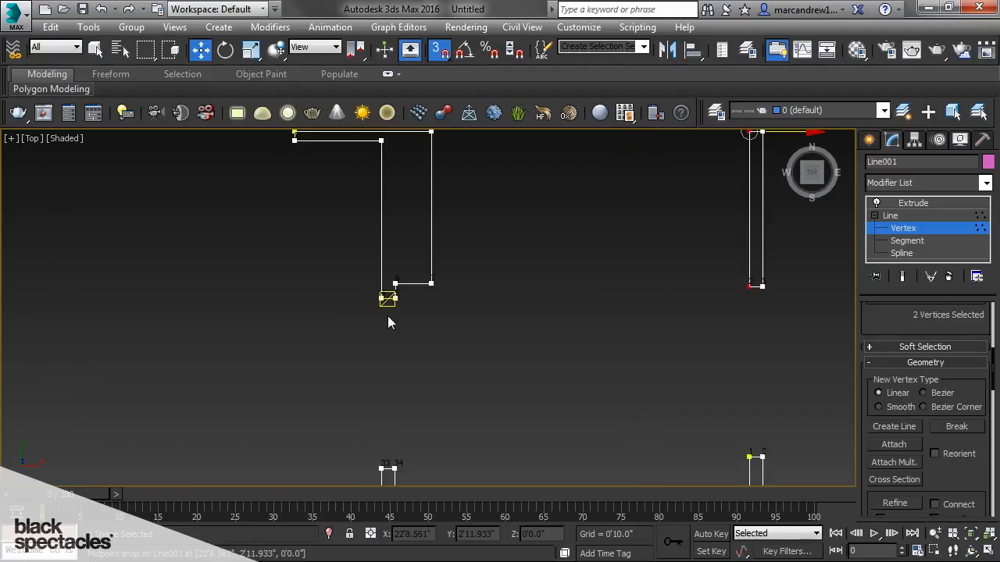
middle_drag(390, 326, 404, 486)
drag(353, 412, 352, 411)
middle_drag(412, 267, 426, 408)
ctrl+drag(420, 301, 393, 258)
middle_drag(408, 356, 417, 300)
scroll(422, 314, down, 3)
middle_drag(428, 336, 431, 243)
drag(450, 181, 426, 408)
middle_drag(466, 435, 483, 244)
scroll(445, 289, up, 3)
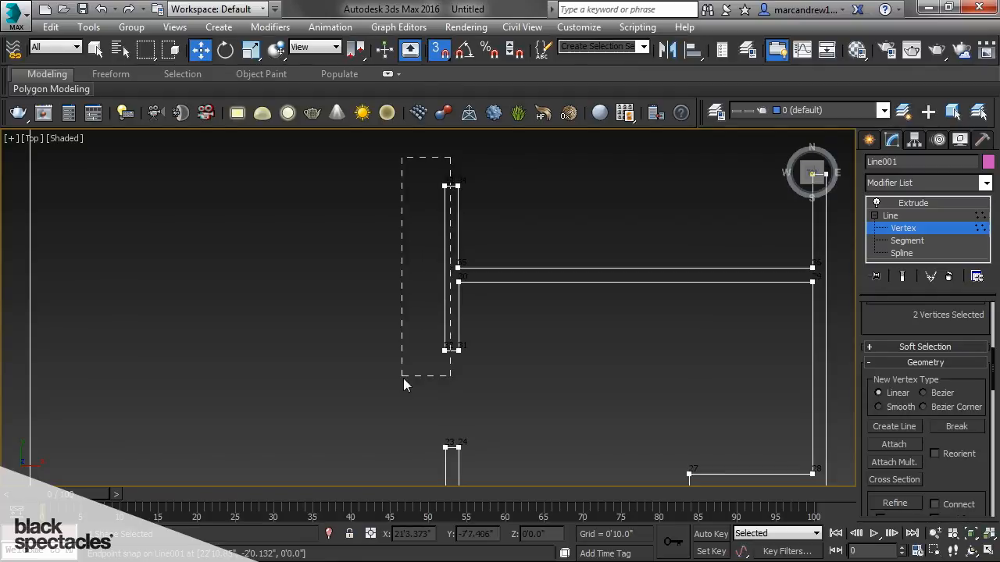
drag(403, 378, 403, 378)
middle_drag(404, 378, 446, 286)
scroll(465, 203, down, 2)
middle_drag(465, 206, 477, 227)
drag(478, 233, 444, 414)
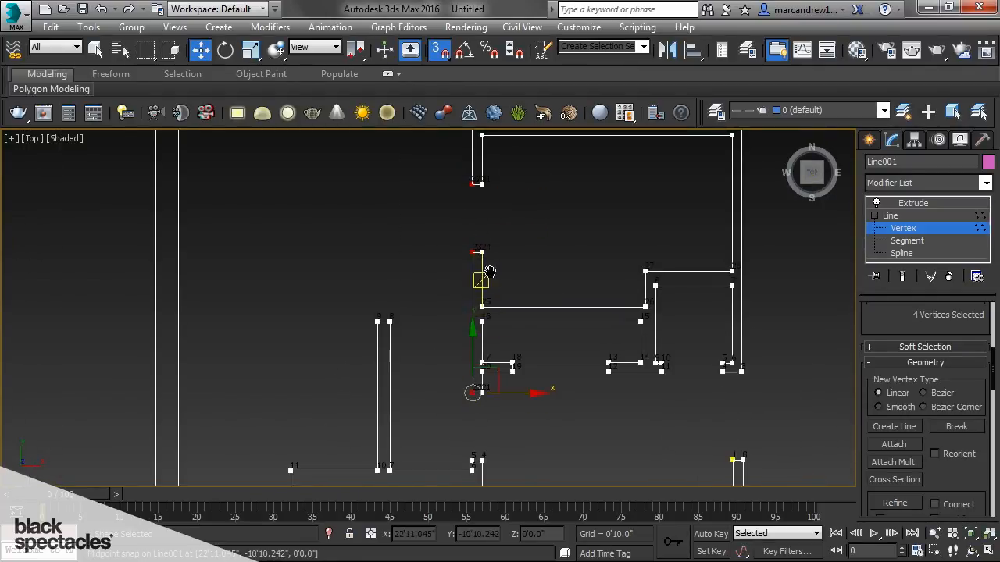
middle_drag(489, 272, 481, 295)
alt+drag(469, 422, 429, 258)
middle_drag(492, 261, 482, 301)
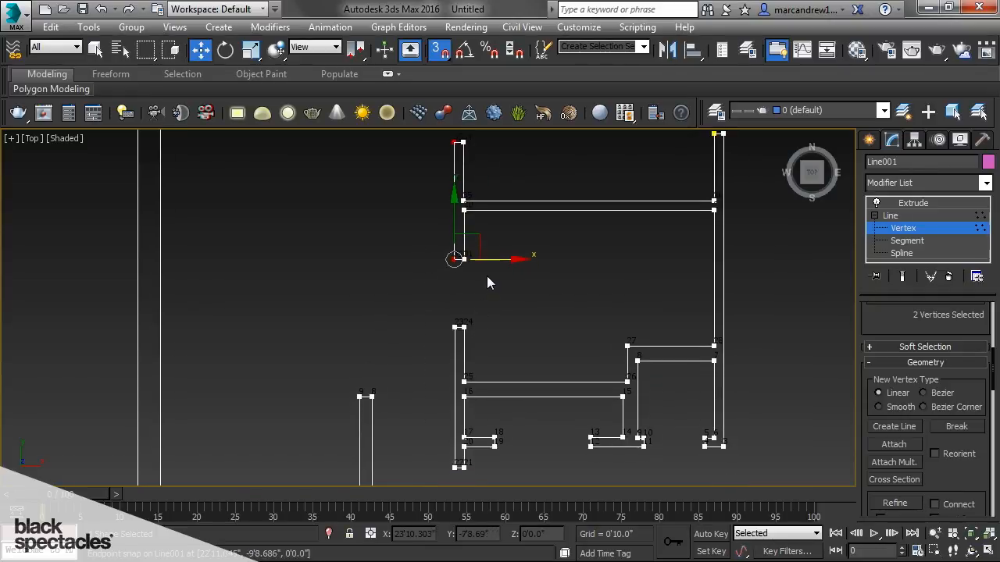
drag(457, 259, 453, 328)
Examine the rest of the floor plan outline for remaining misaligned wall vertices
middle_drag(508, 383, 508, 352)
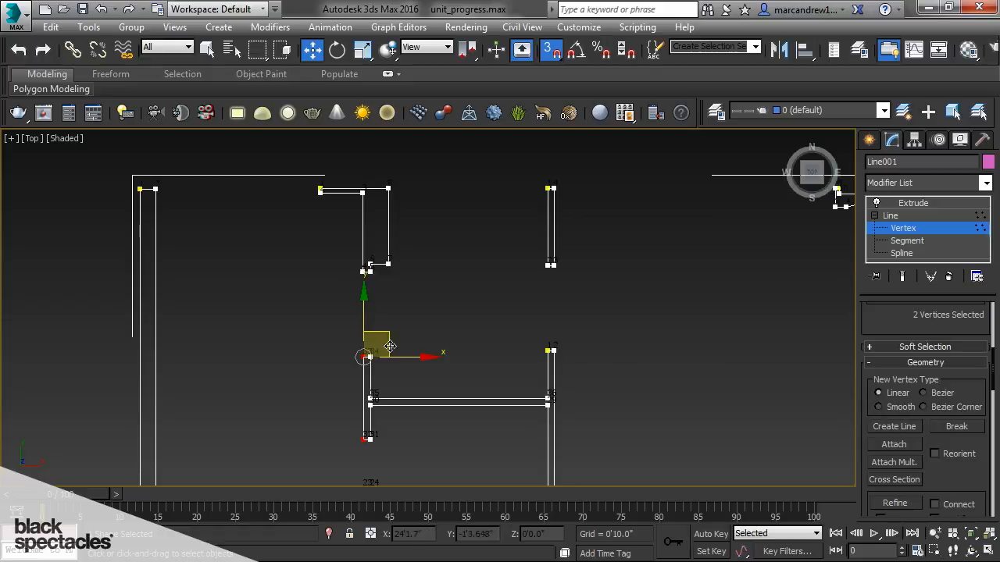
middle_drag(380, 362, 404, 297)
middle_drag(378, 375, 420, 273)
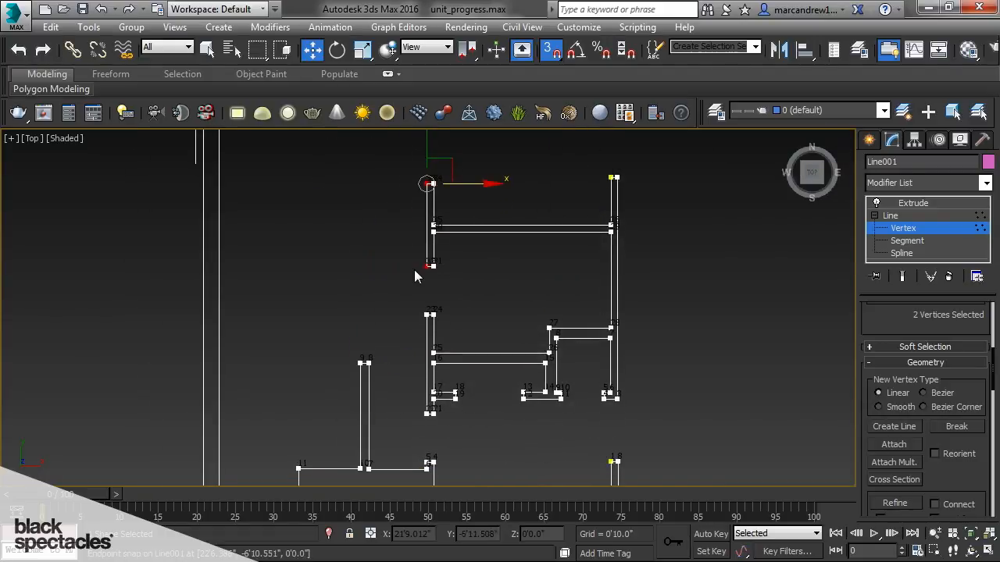
middle_drag(430, 361, 437, 286)
middle_drag(542, 305, 384, 308)
middle_drag(514, 312, 431, 345)
middle_drag(607, 364, 497, 388)
scroll(484, 391, down, 5)
middle_drag(466, 330, 539, 345)
scroll(368, 222, up, 4)
scroll(313, 246, up, 3)
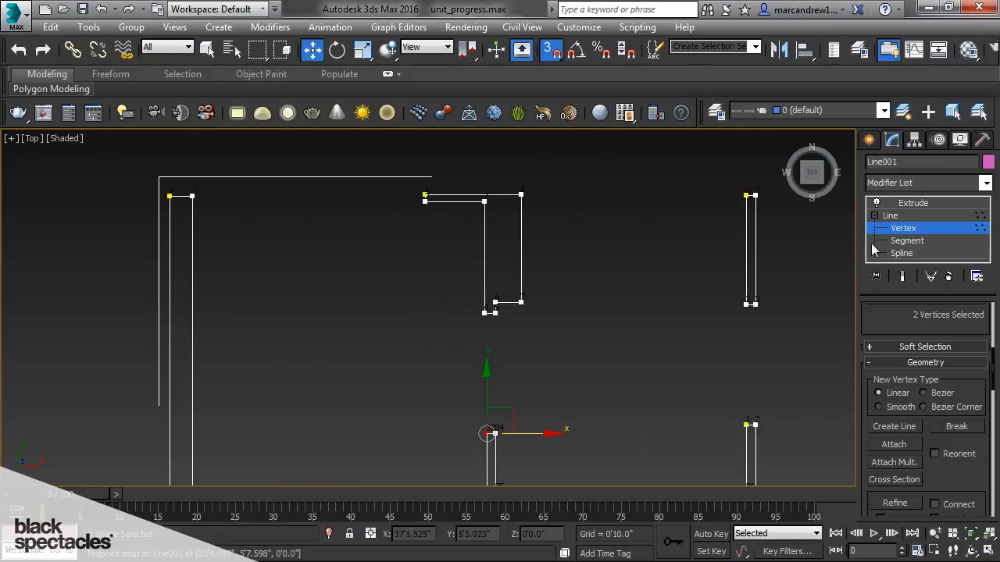
Leave vertex editing and display the Extrude modifier's result for the floor plan walls
click(890, 217)
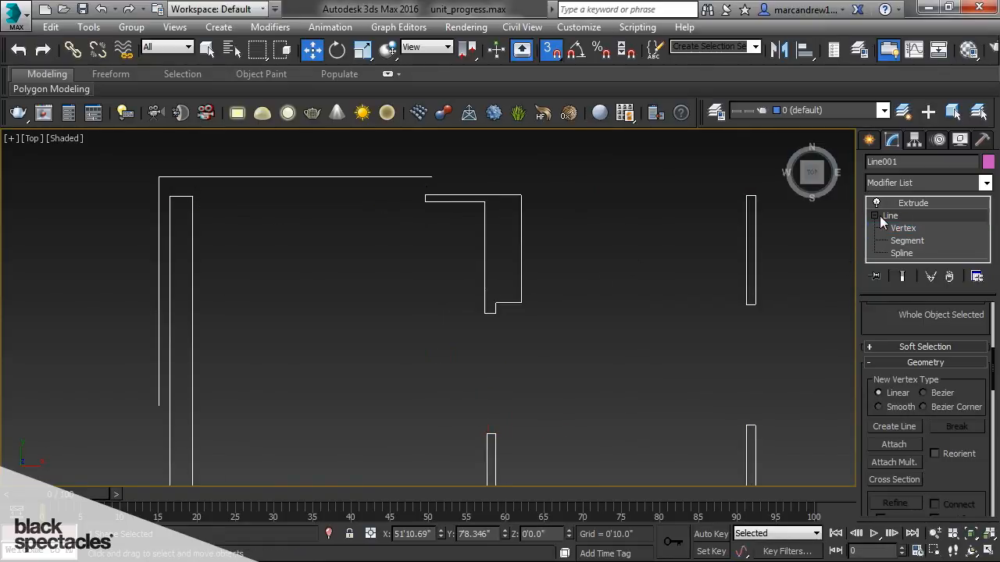
click(875, 217)
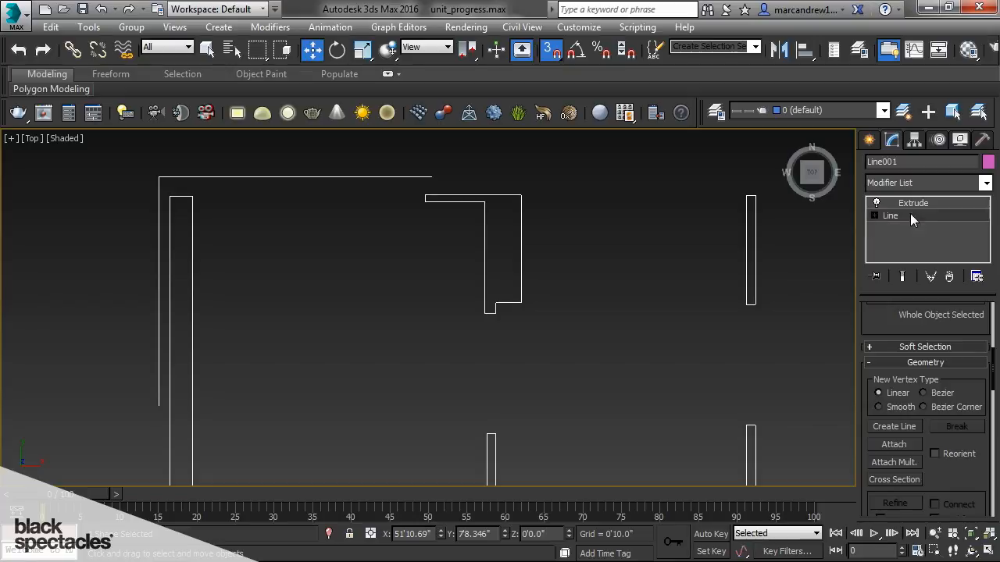
click(912, 204)
middle_drag(638, 299, 480, 201)
scroll(598, 264, down, 3)
middle_drag(557, 283, 453, 331)
Inspect the extruded walls around the thick wall block in the Perspective view
key(p)
scroll(529, 359, down, 5)
scroll(433, 352, up, 3)
scroll(453, 331, up, 2)
scroll(484, 312, down, 5)
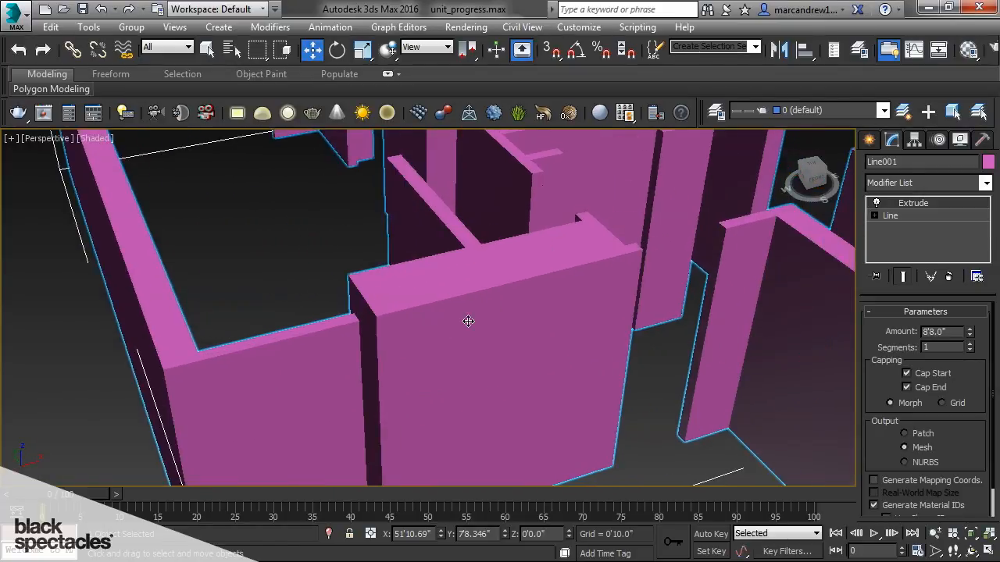
alt+middle_drag(461, 320, 589, 294)
In the Top view, move the two end vertices of the left wall's lower leg rightward so they overlap the thick wall block
key(t)
middle_drag(409, 335, 468, 335)
click(875, 215)
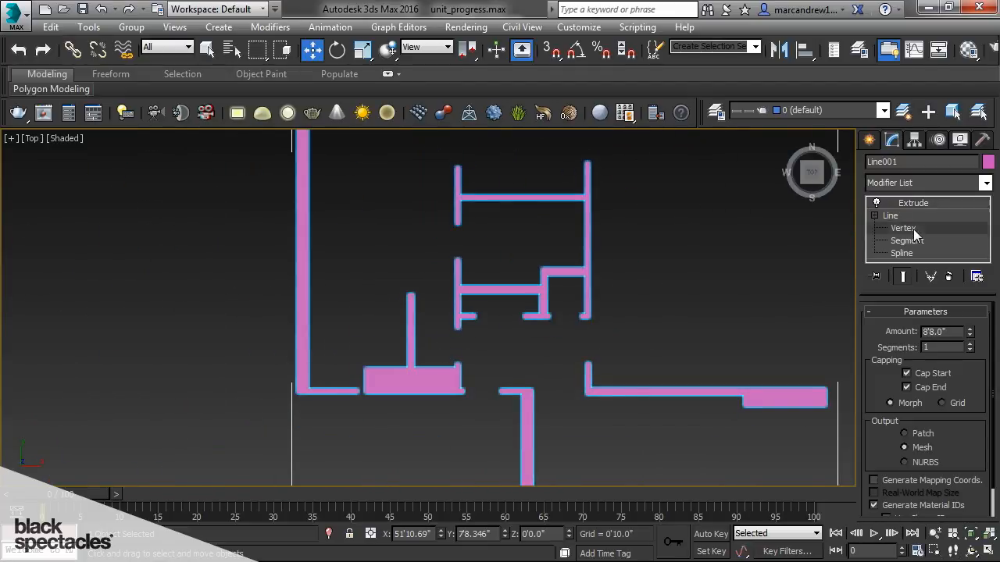
click(903, 228)
middle_drag(438, 375, 467, 364)
scroll(416, 374, up, 8)
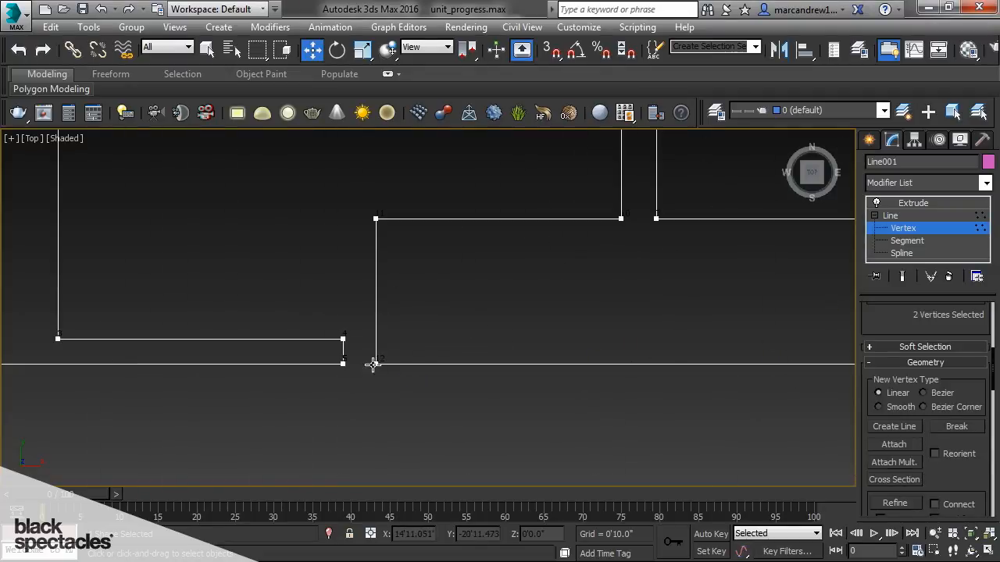
drag(353, 352, 307, 304)
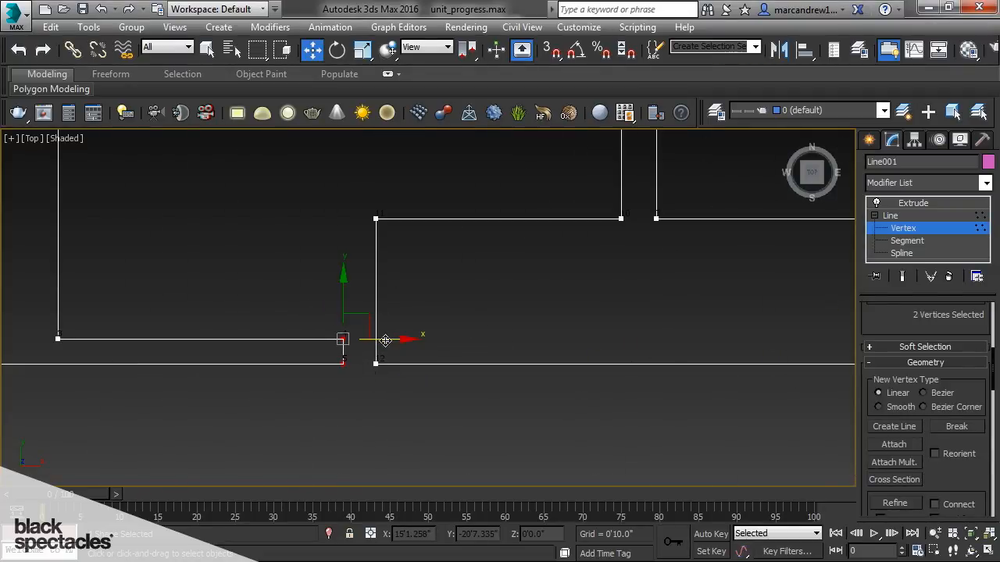
drag(387, 341, 489, 348)
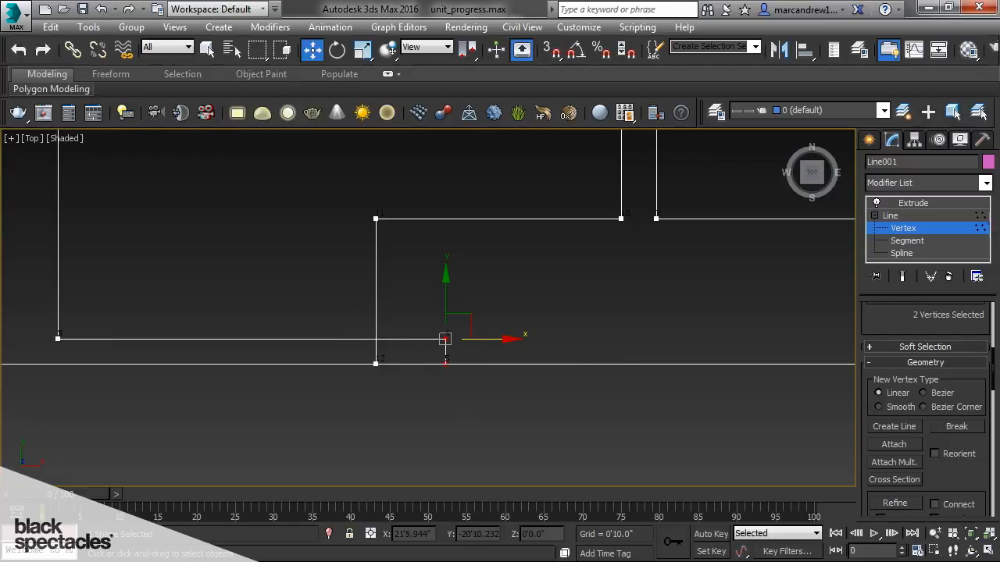
Try to trim the left wall's spline at the end where it overlaps the thick wall block
scroll(964, 473, down, 5)
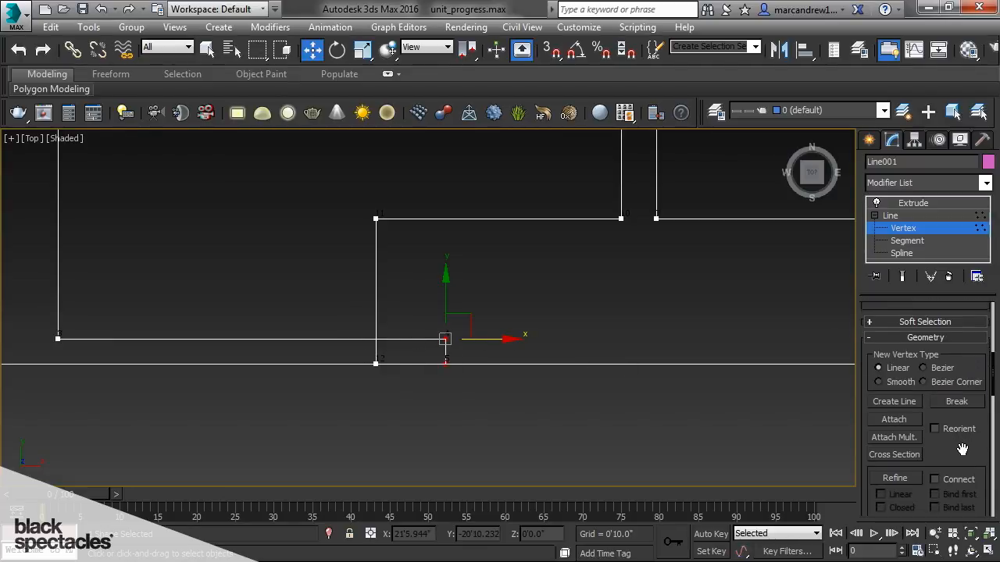
scroll(947, 429, down, 6)
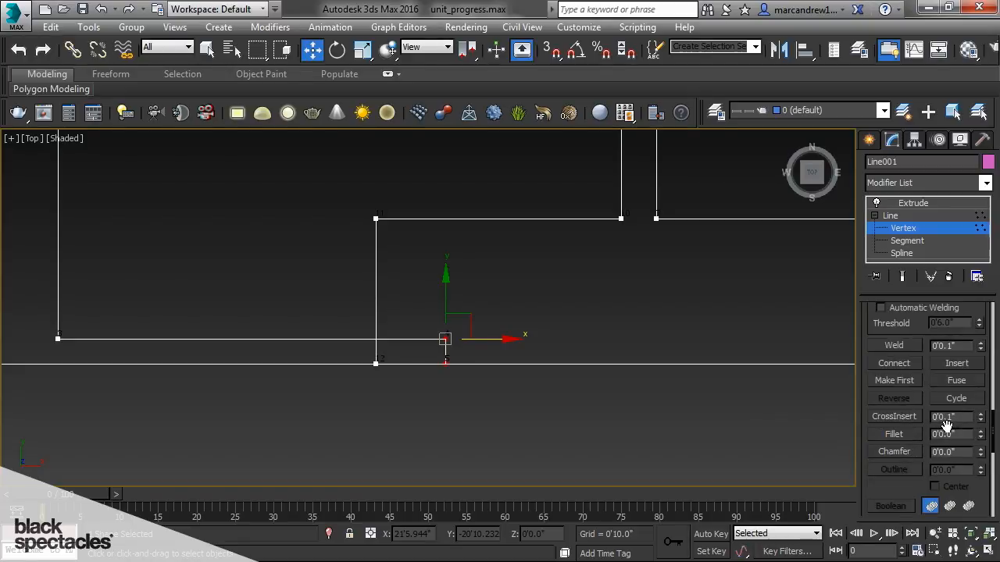
scroll(902, 473, down, 1)
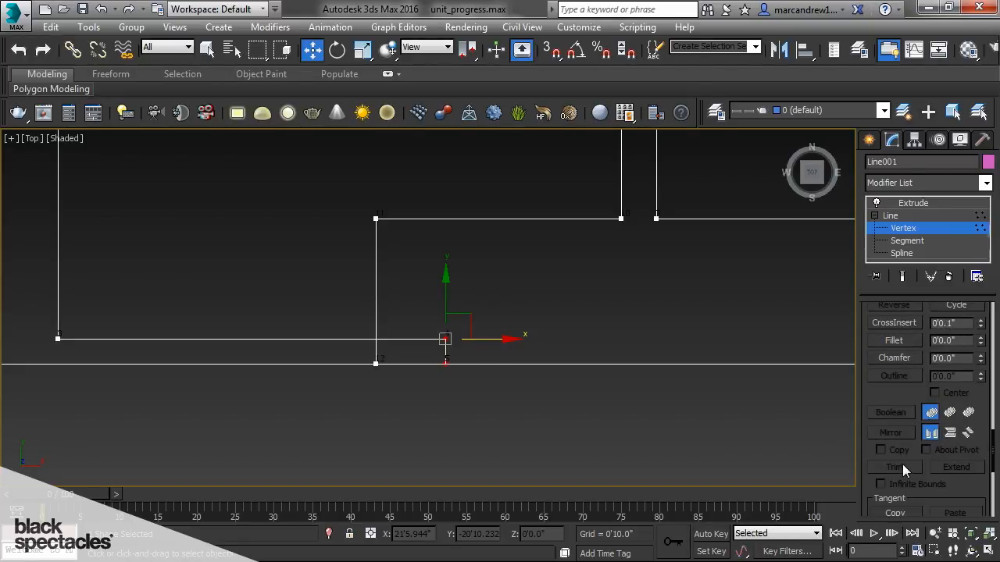
click(906, 254)
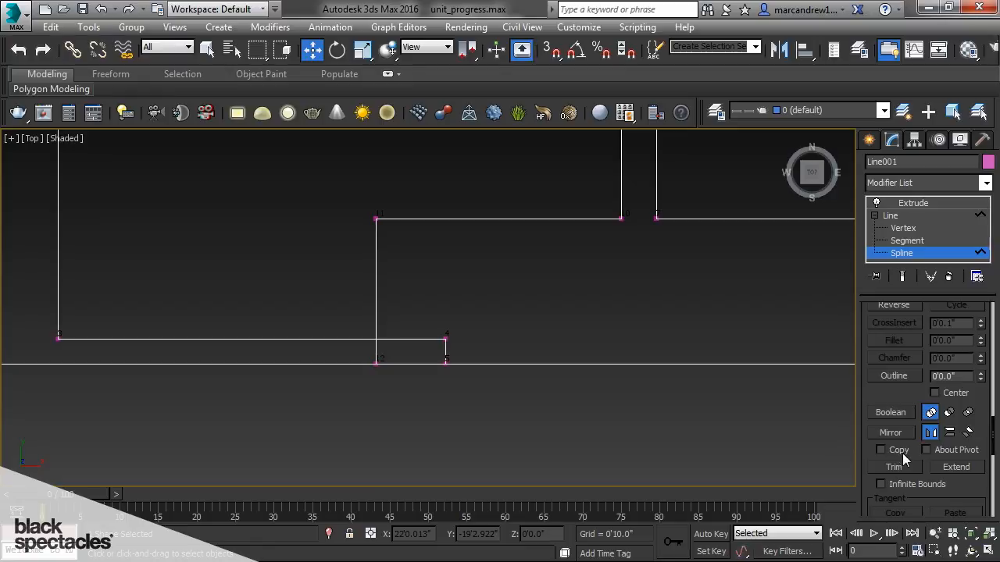
click(332, 340)
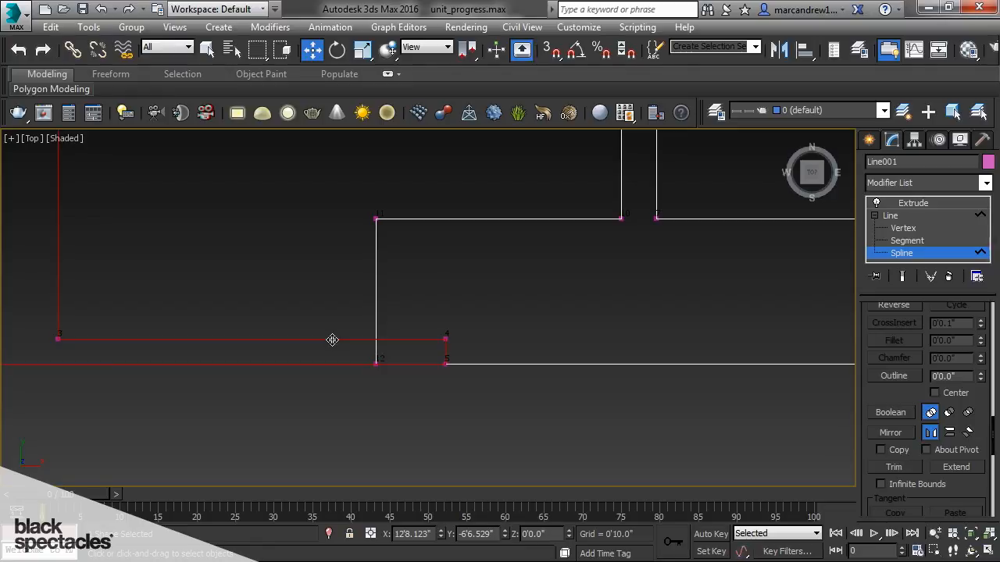
click(898, 466)
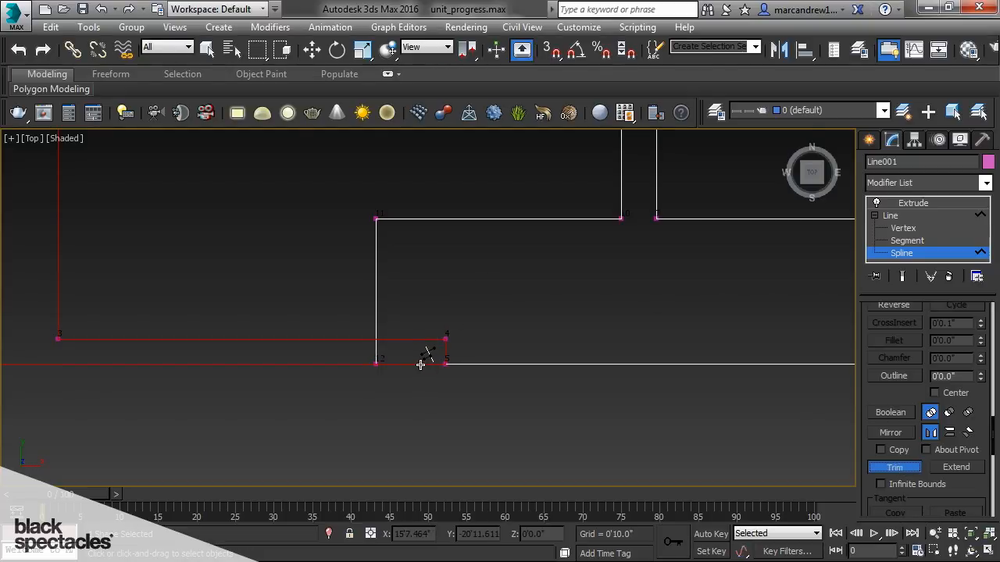
click(446, 352)
click(894, 468)
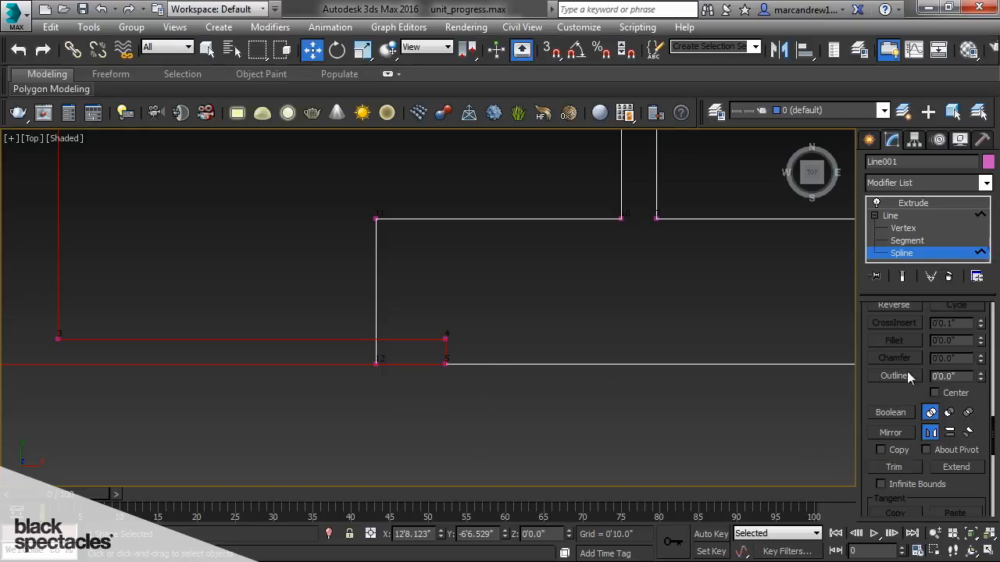
Move the lower segment of the left wall's leg down slightly below the thick wall block's bottom edge
click(908, 243)
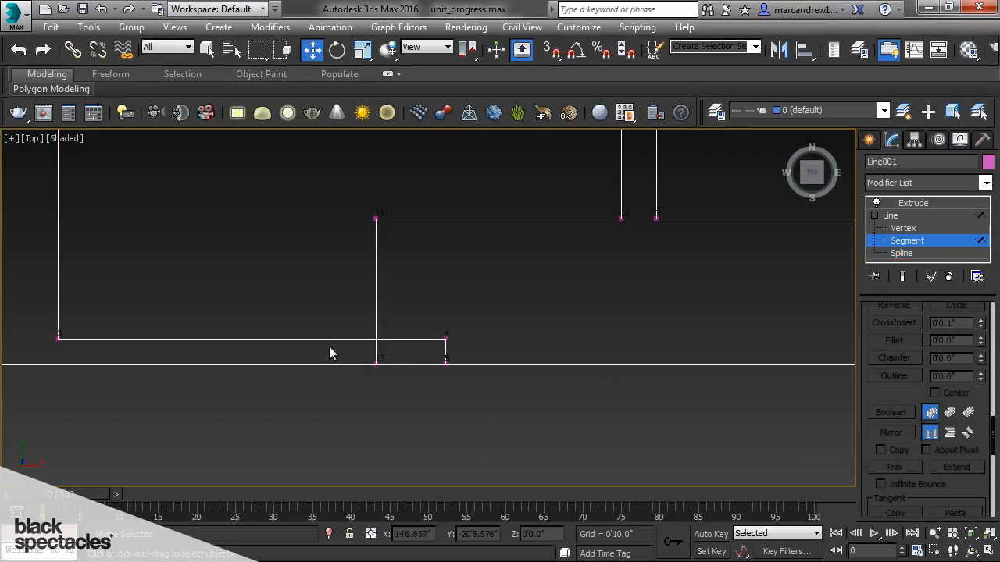
click(292, 363)
middle_drag(293, 360, 373, 342)
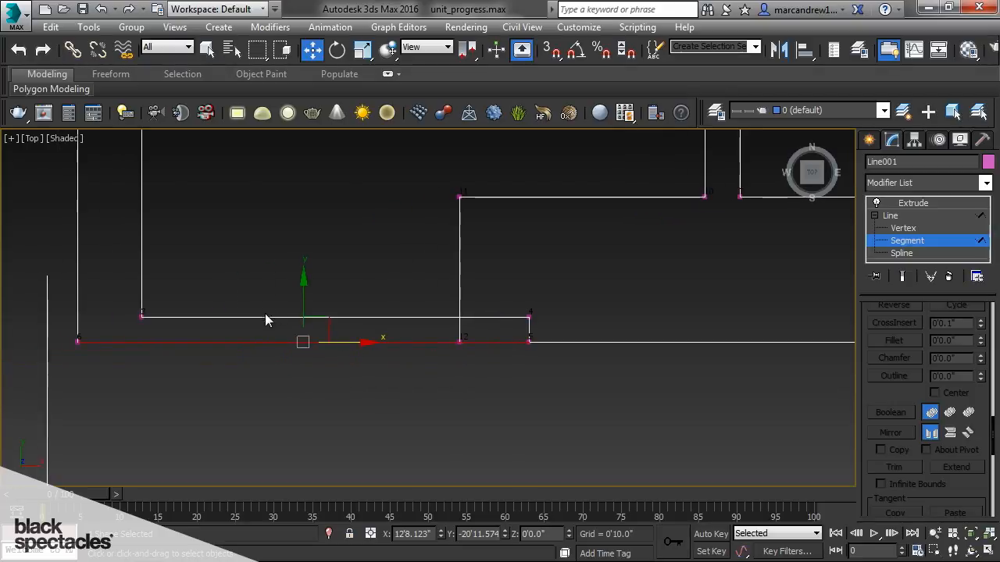
drag(302, 293, 303, 308)
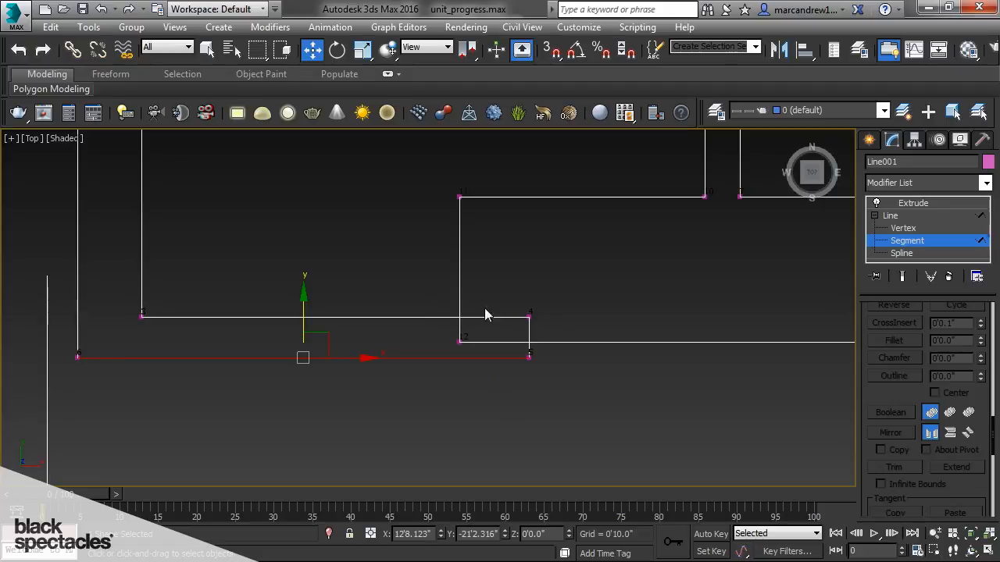
Trim the left wall spline's upper and end edges where they cross the thick wall block
click(902, 253)
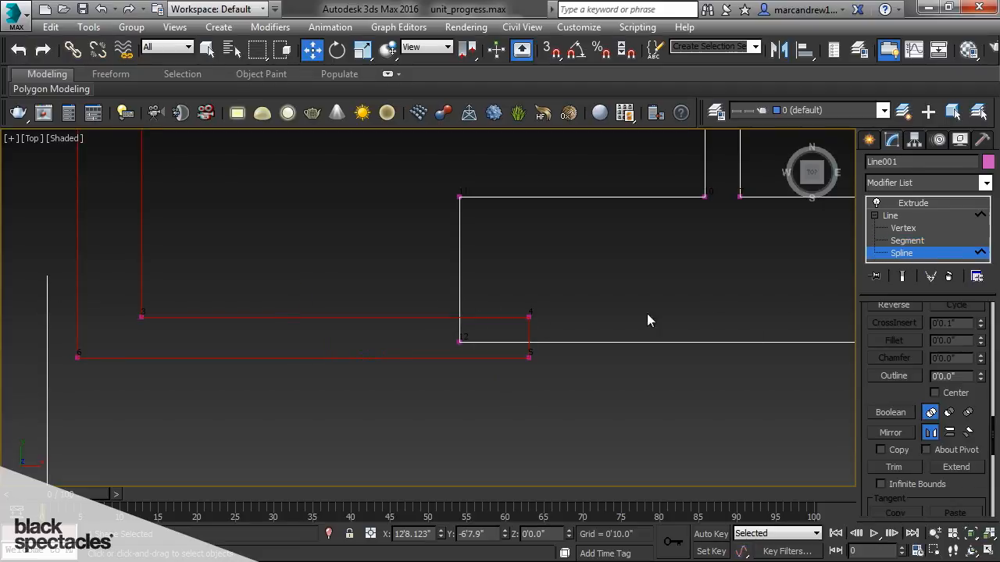
click(509, 317)
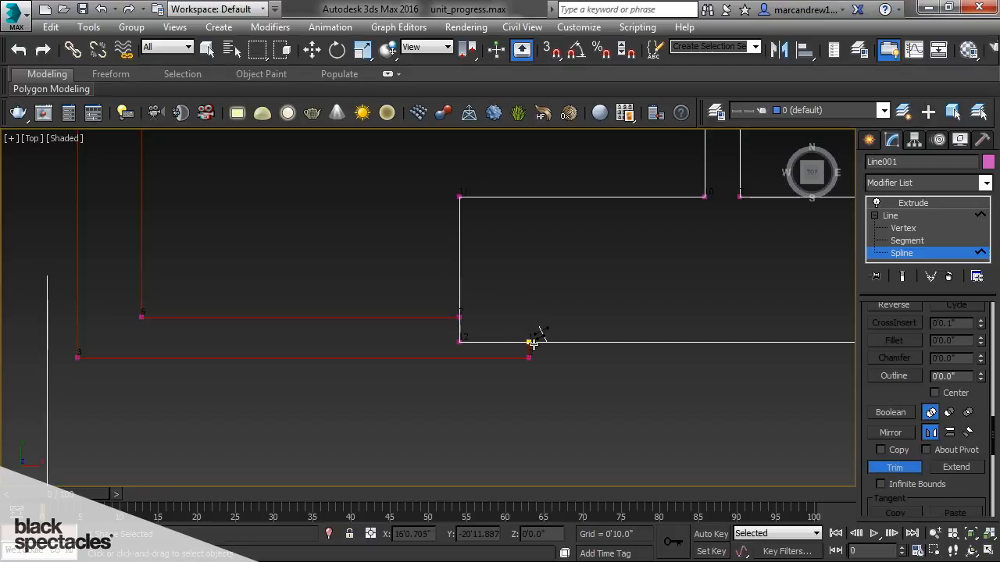
click(513, 341)
scroll(492, 333, up, 2)
scroll(490, 337, up, 1)
middle_drag(469, 338, 497, 335)
scroll(498, 335, down, 3)
Undo the trims on the left wall spline and leave the Trim tool
key(ctrl+z)
key(ctrl+z)
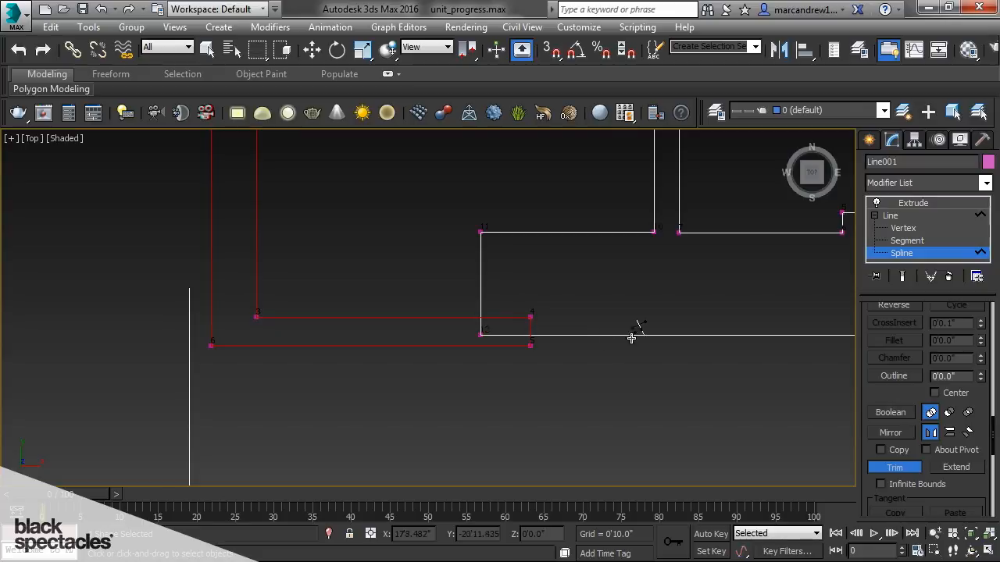
click(893, 468)
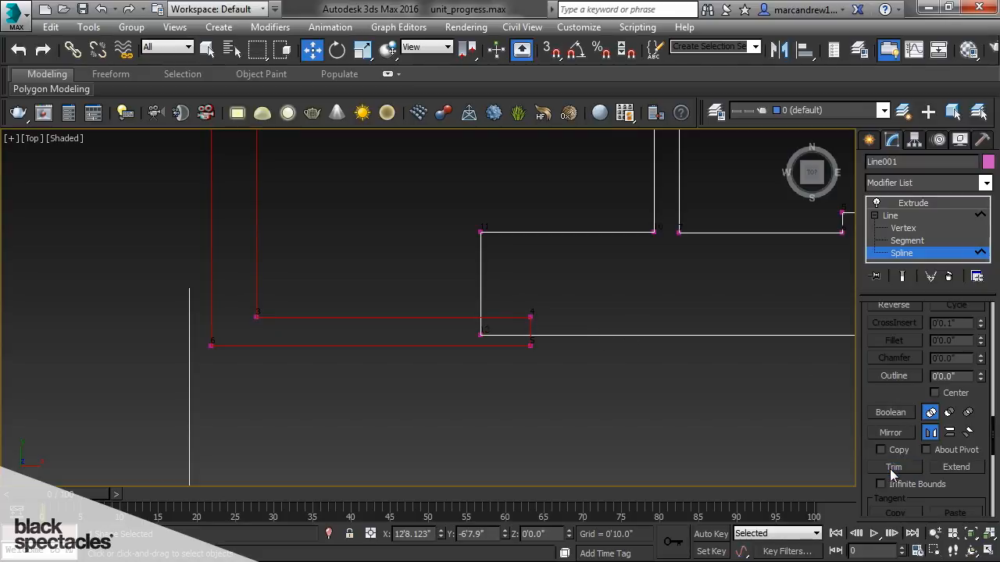
Unite the left wall spline with the thick wall block's spline using a Boolean Union
click(892, 414)
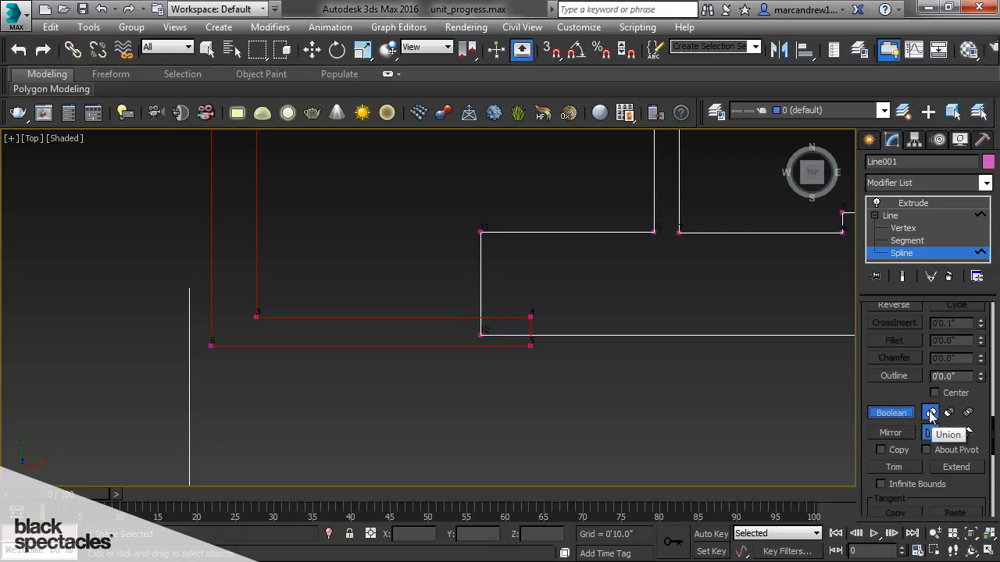
click(480, 293)
middle_drag(493, 326, 519, 336)
scroll(519, 336, up, 2)
Delete the two extra vertices forming the small notch along the merged wall's lower outer edge
click(903, 228)
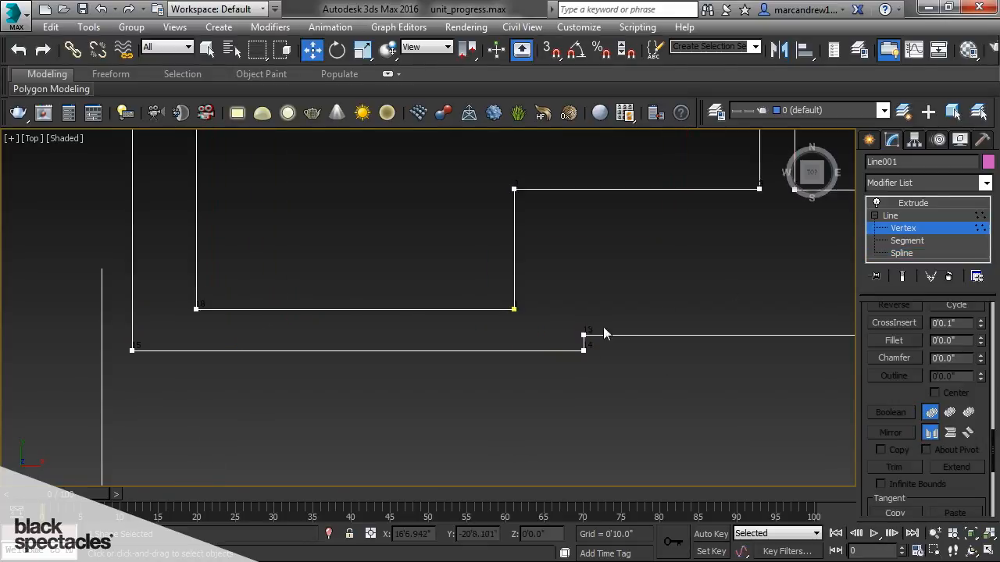
middle_drag(595, 350, 541, 350)
drag(549, 317, 506, 368)
middle_drag(596, 378, 536, 378)
scroll(536, 378, down, 3)
scroll(527, 376, up, 2)
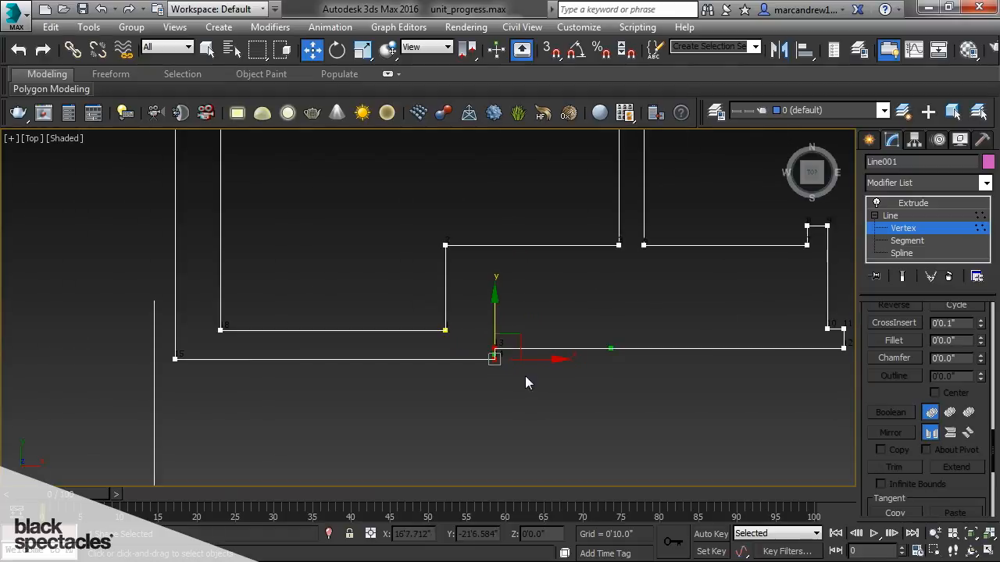
key(Delete)
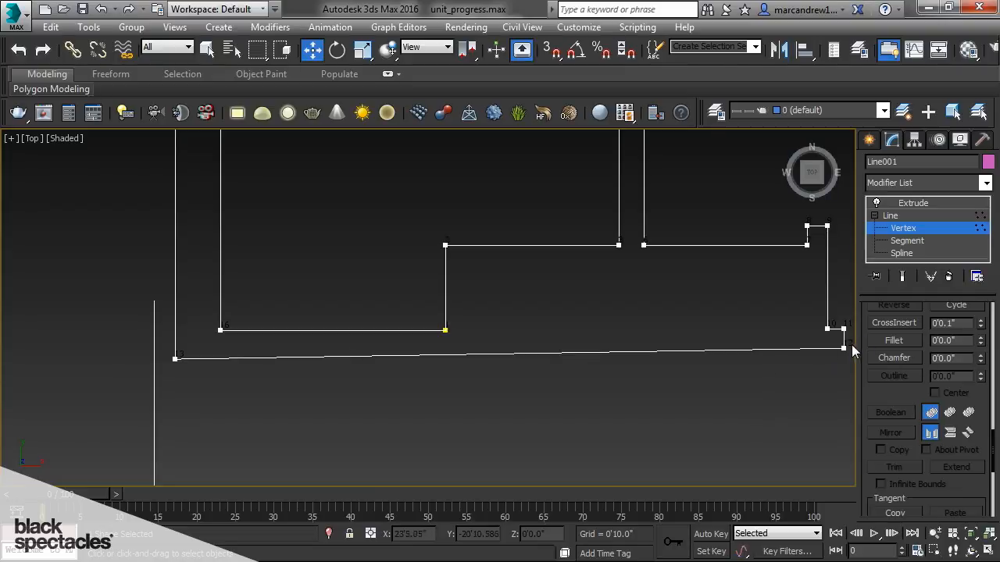
Move the two vertices of the leg's inner horizontal edge slightly up to thicken that part of the wall
middle_drag(512, 356, 490, 362)
drag(220, 347, 185, 330)
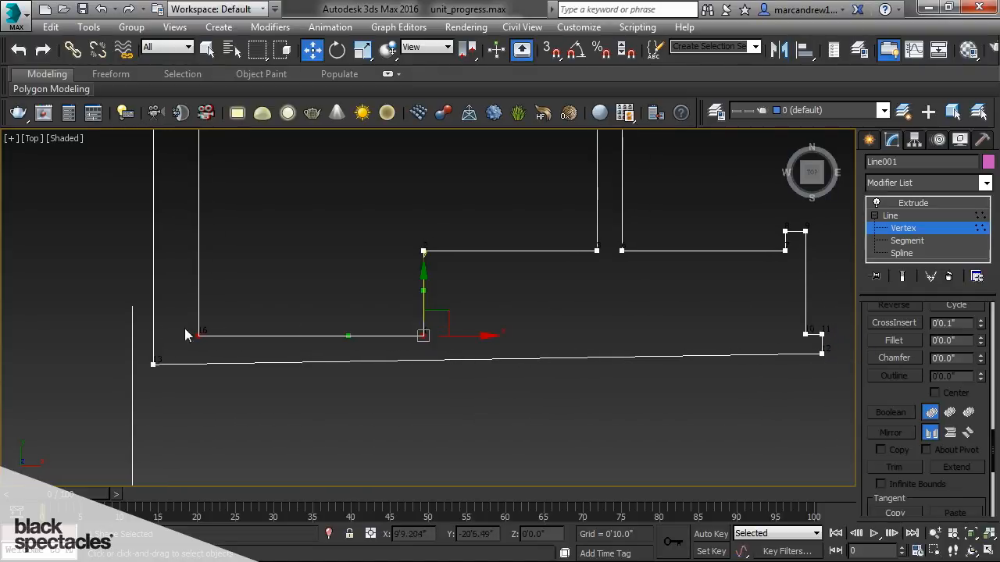
drag(420, 329, 420, 312)
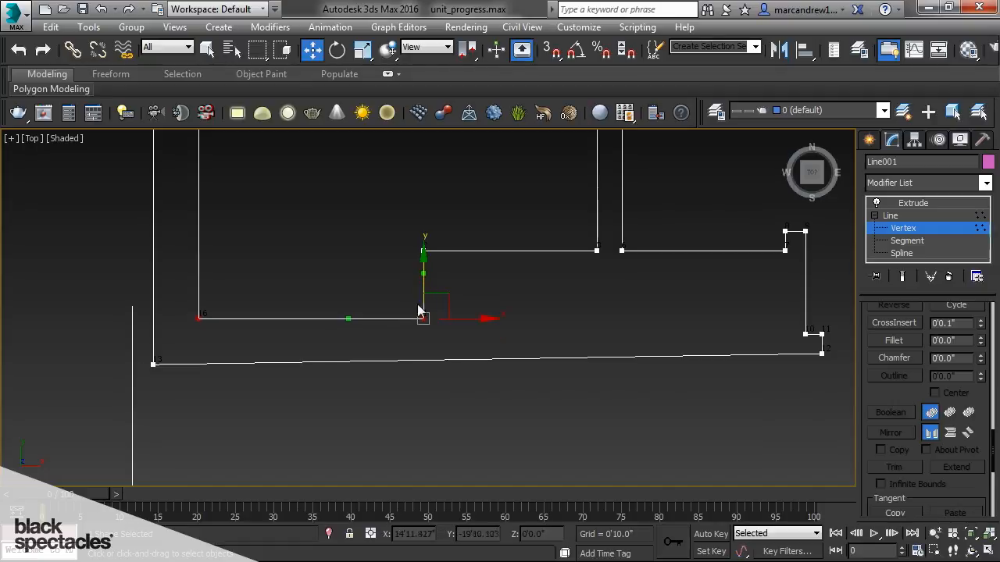
Straighten the bottom outer edge by snapping its left corner vertex vertically to the height of its far right vertex
click(154, 366)
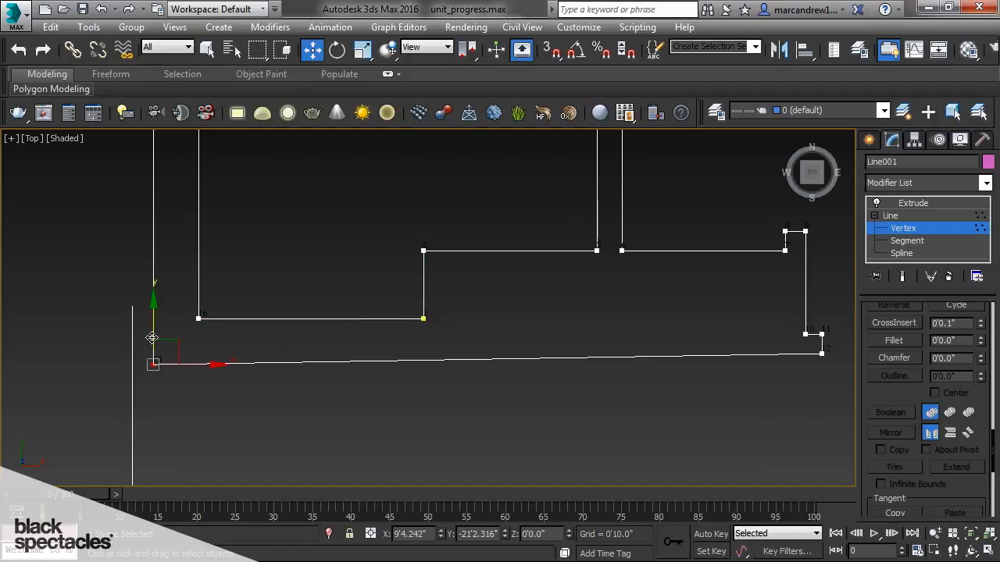
key(s)
drag(154, 363, 822, 354)
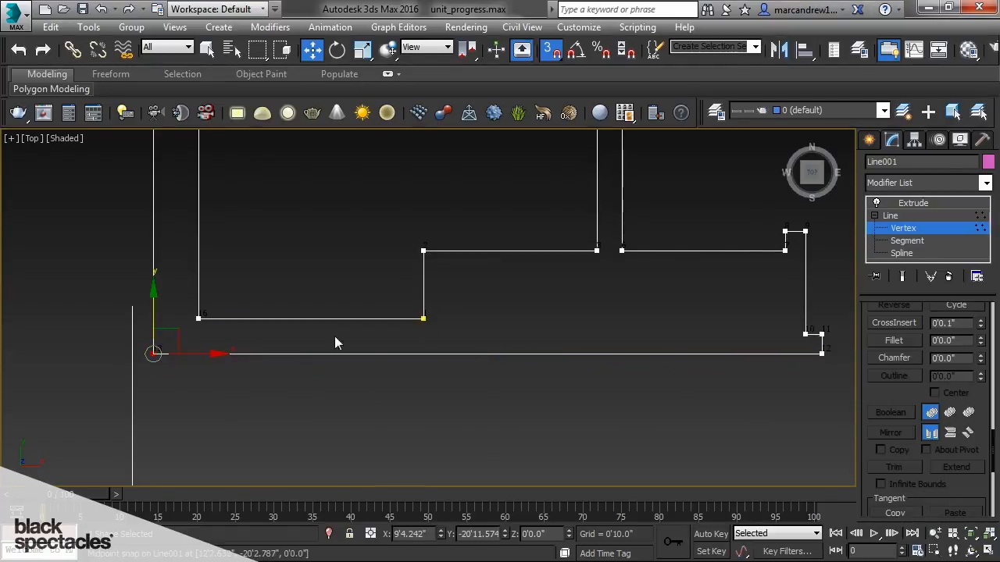
key(s)
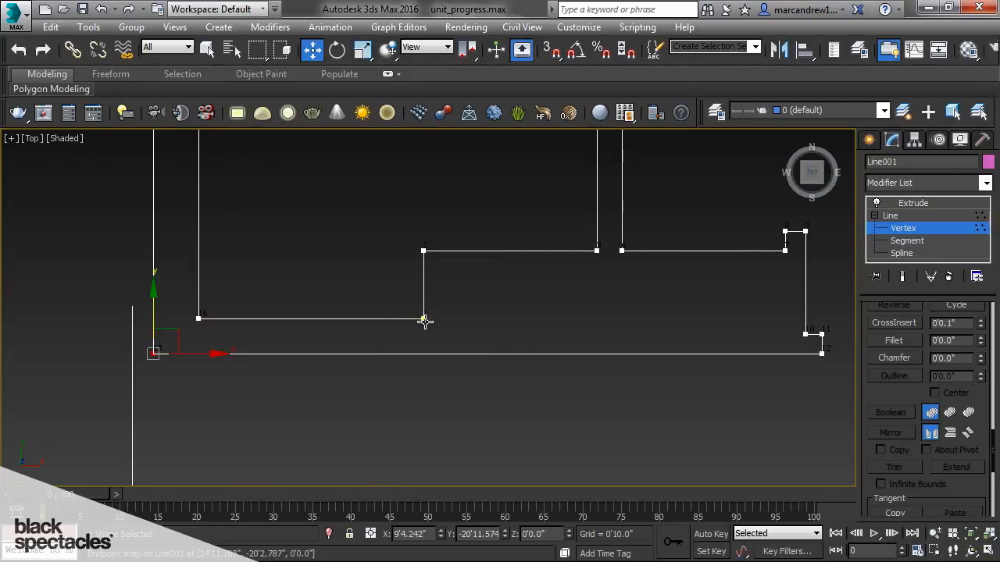
Try bending the leg's inner edge with the Bezier handle of the step corner vertex, and undo the change
click(423, 318)
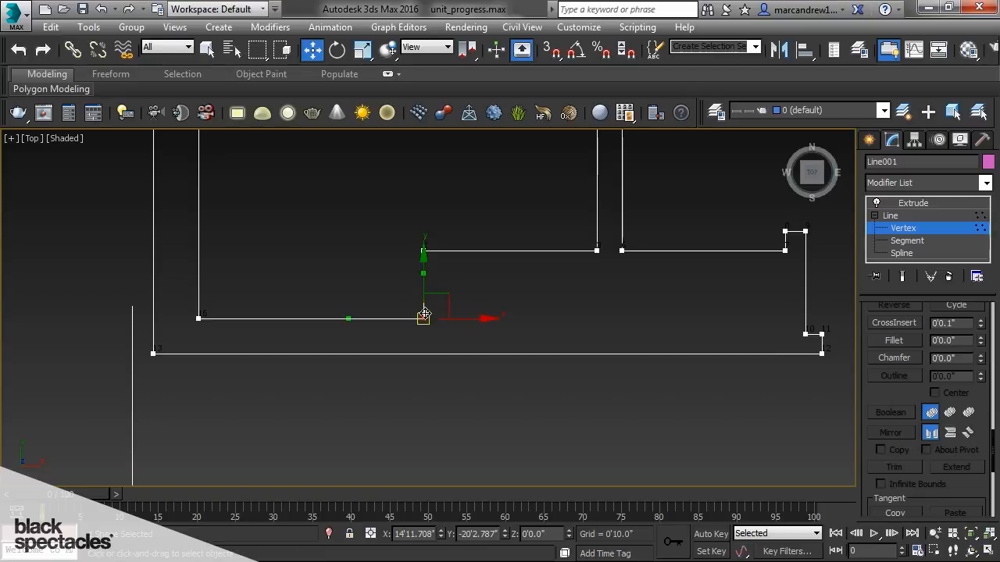
middle_drag(432, 313, 494, 326)
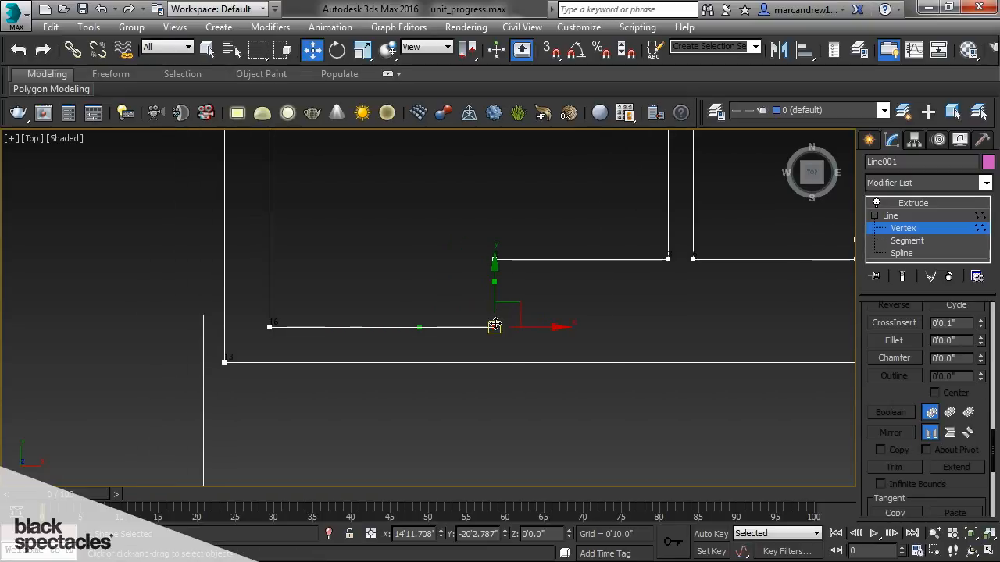
right_click(494, 327)
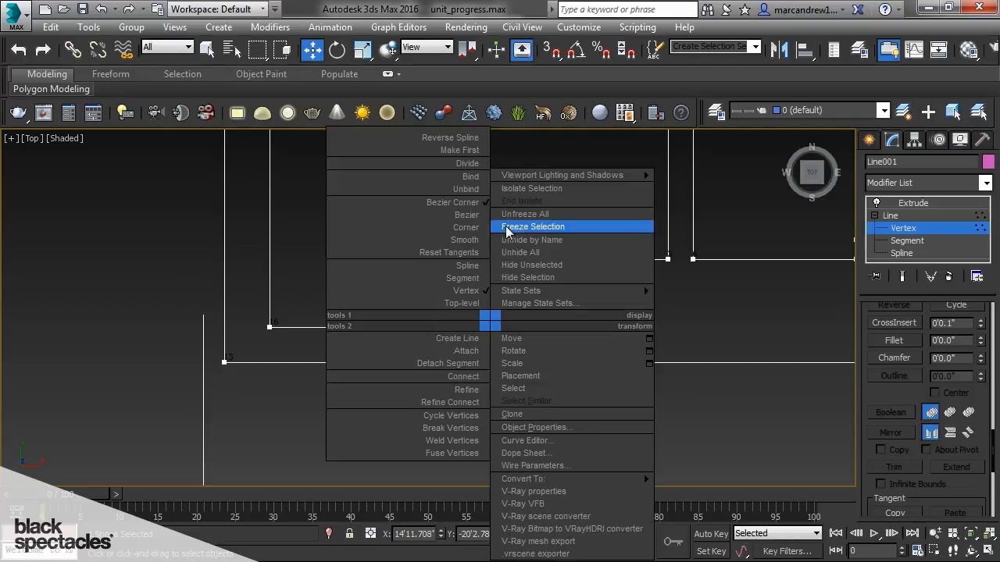
click(675, 269)
middle_drag(520, 301, 537, 299)
scroll(472, 304, up, 2)
drag(423, 336, 449, 340)
key(ctrl+z)
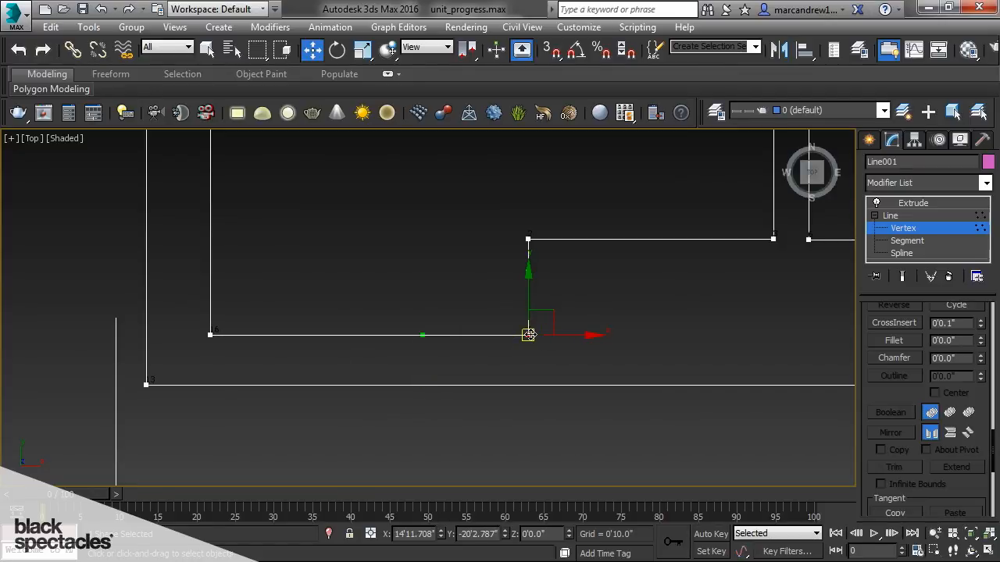
Convert the vertex at the inner step corner from Bezier Corner to Corner and check the neighbouring corner vertices
right_click(529, 334)
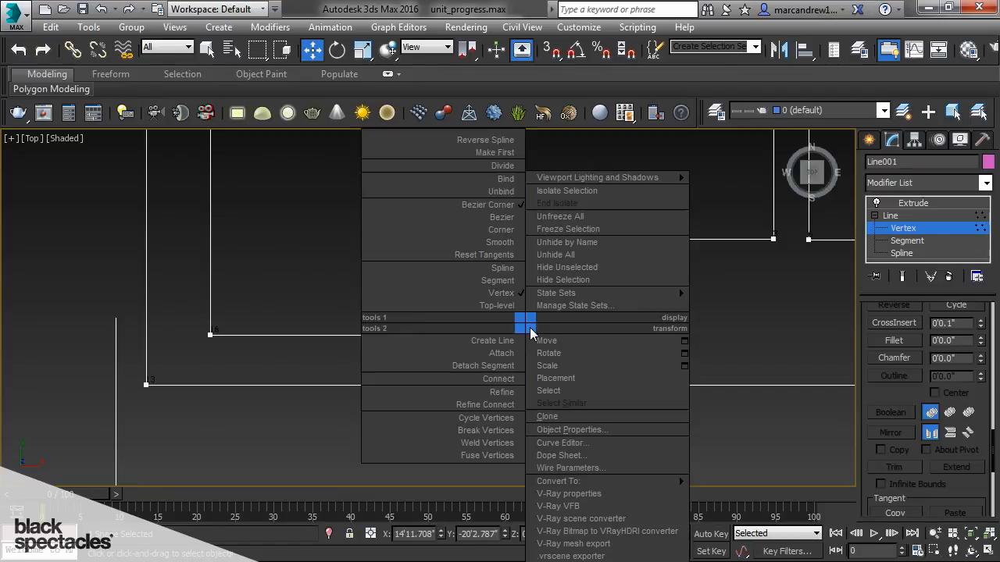
click(500, 229)
click(210, 335)
click(146, 384)
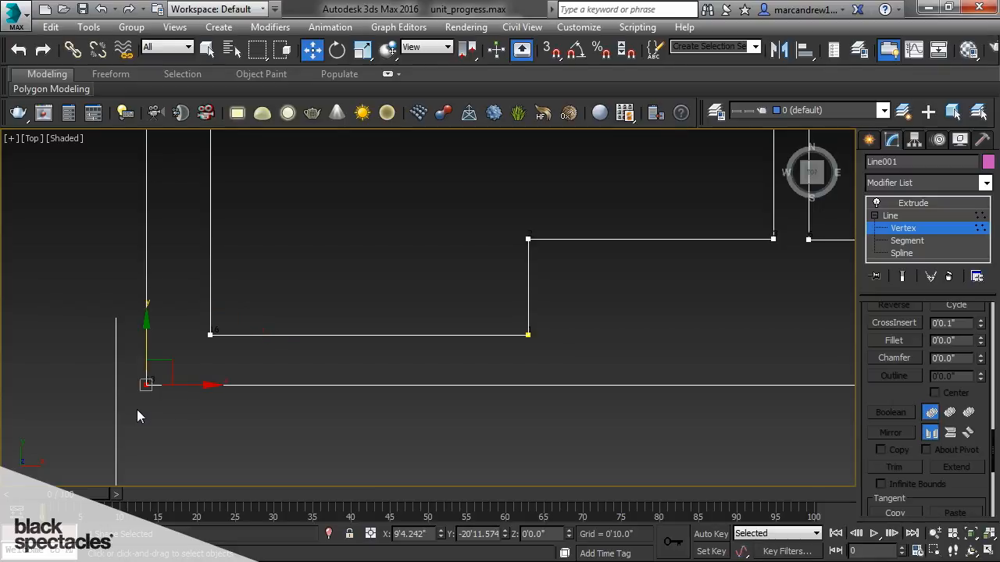
scroll(485, 446, down, 5)
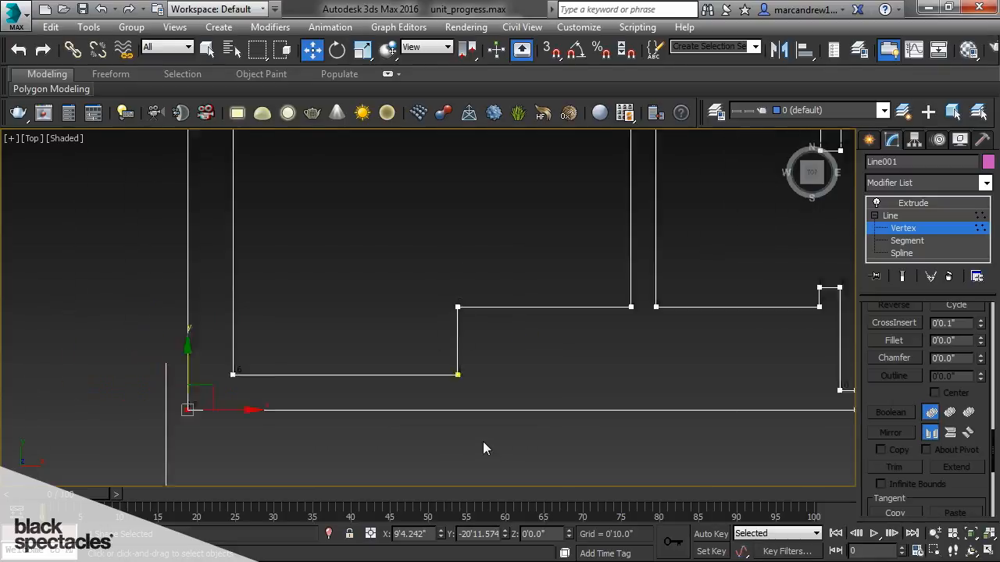
Leave vertex editing, return to the Extrude modifier of the wall line, and unhide the FP layer
click(904, 216)
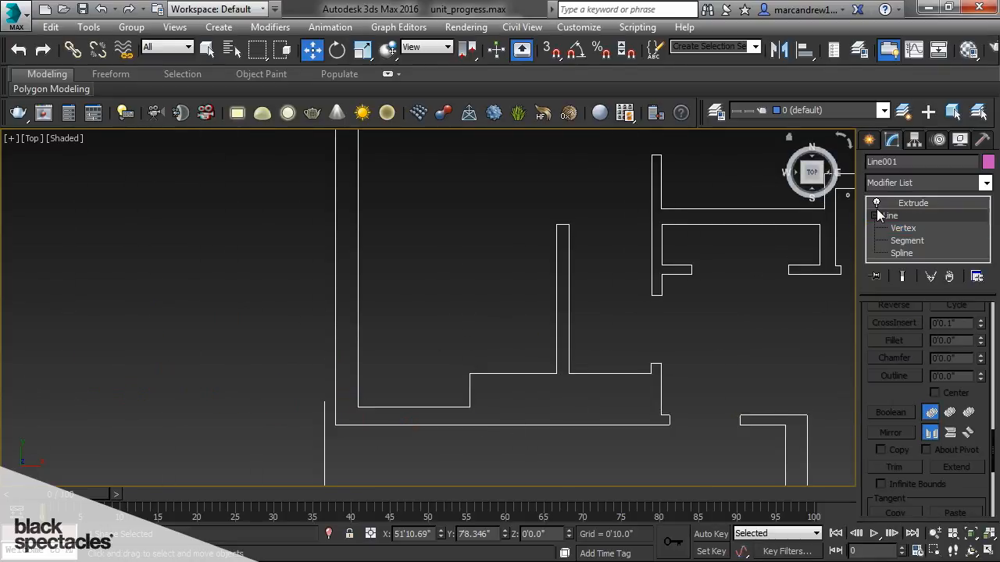
click(875, 216)
click(913, 203)
middle_drag(630, 345, 609, 273)
scroll(494, 330, down, 5)
middle_drag(455, 279, 432, 345)
click(883, 111)
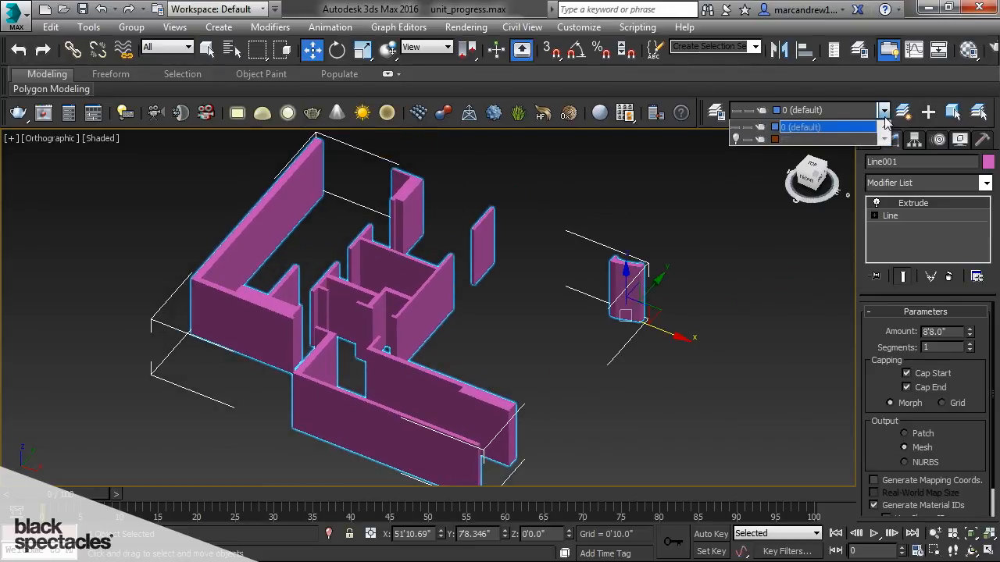
click(736, 139)
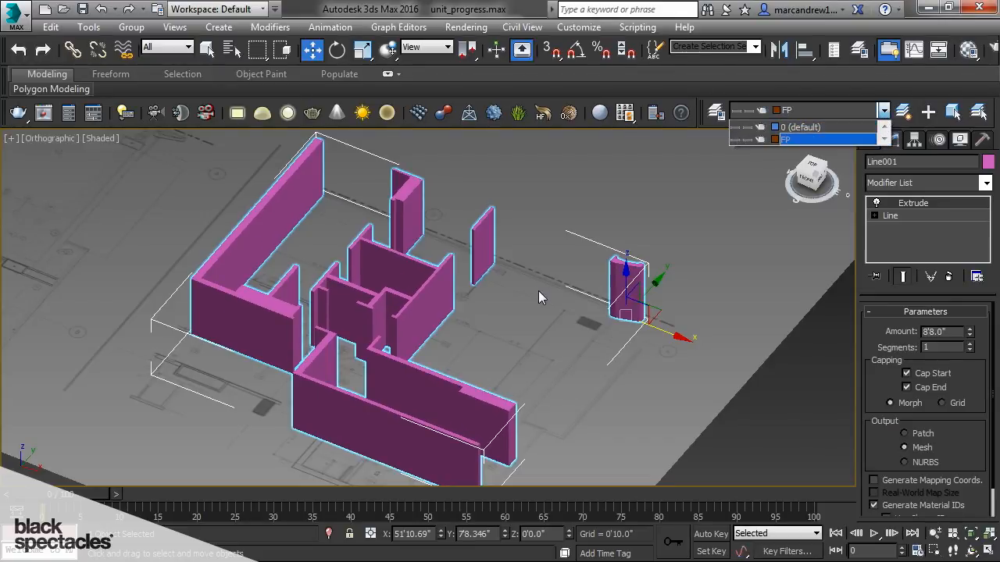
Examine the extruded walls against the floor plan up close and from a low perspective view
alt+middle_drag(421, 301, 383, 259)
scroll(398, 275, up, 2)
middle_drag(469, 324, 435, 291)
middle_drag(423, 248, 503, 278)
scroll(502, 278, down, 2)
scroll(339, 292, up, 4)
scroll(382, 300, down, 1)
scroll(484, 282, up, 3)
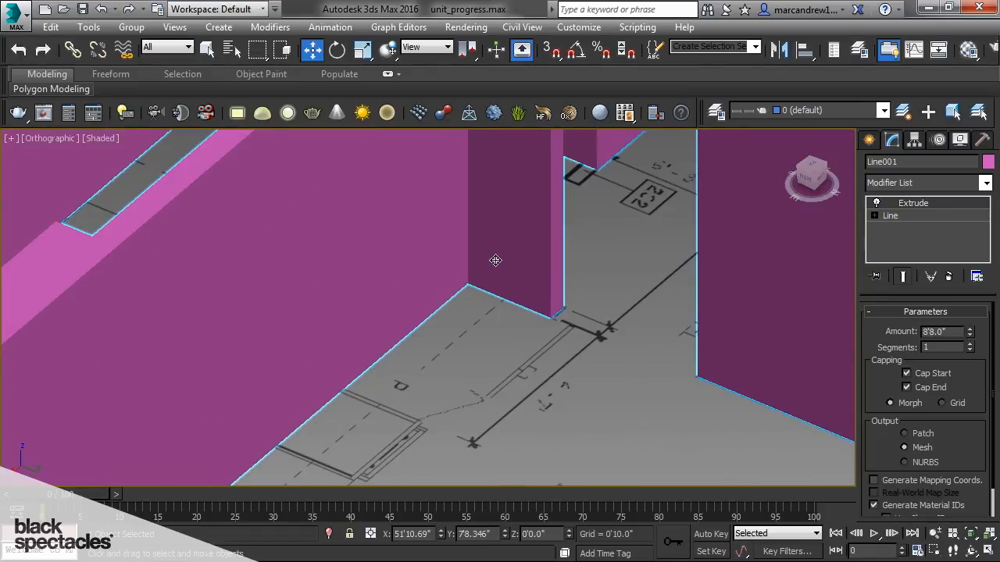
scroll(480, 281, down, 5)
key(p)
scroll(533, 288, down, 3)
alt+middle_drag(538, 293, 540, 246)
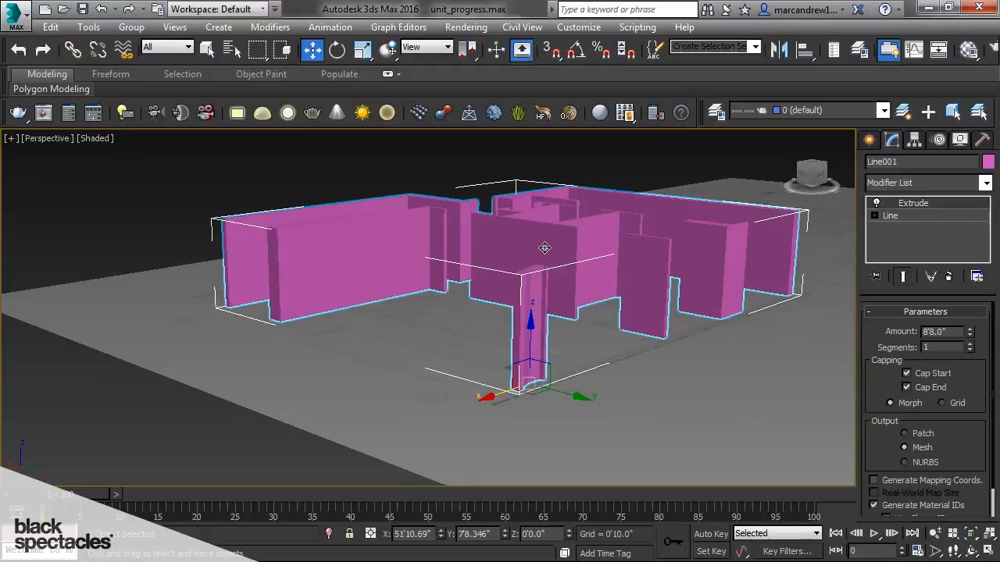